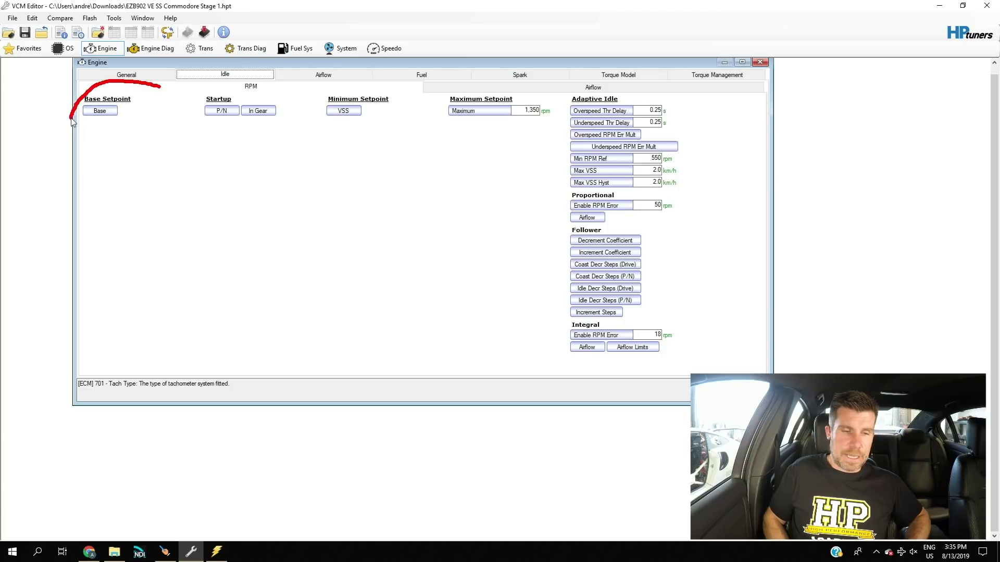
Open the base idle setpoint table and examine the target idle speed against coolant temperature for In Gear and Park/Neutral, then close it
click(114, 110)
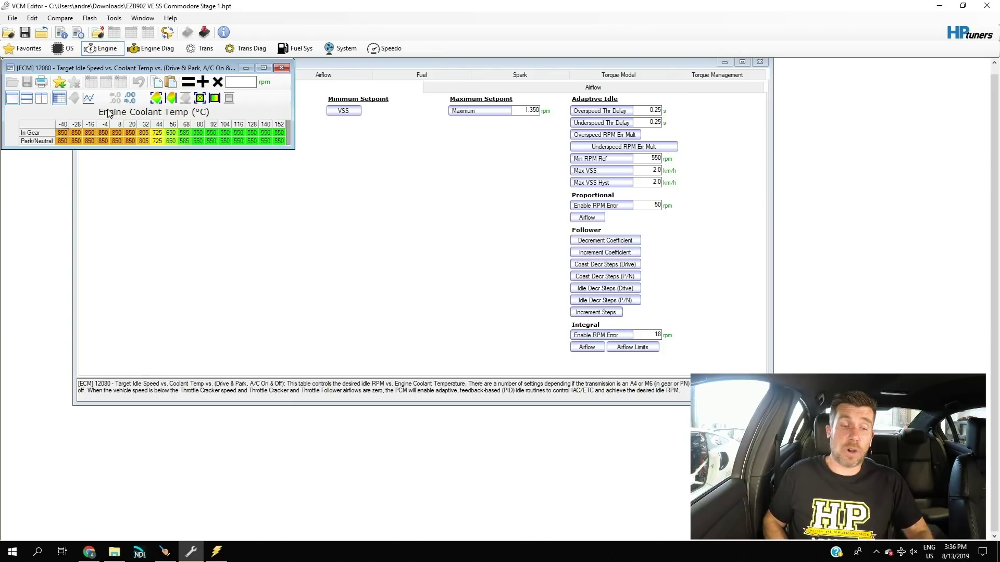
mouse_move(144, 121)
mouse_down()
mouse_move(102, 144)
mouse_move(136, 151)
mouse_move(142, 113)
mouse_up()
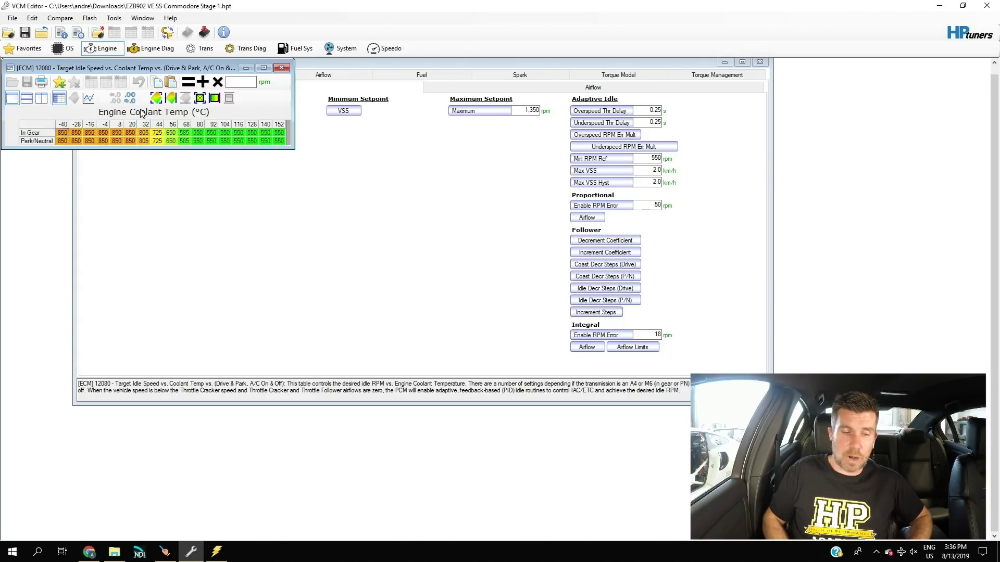
mouse_move(274, 123)
mouse_down()
mouse_move(194, 121)
mouse_move(181, 149)
mouse_move(261, 153)
mouse_move(298, 138)
mouse_up()
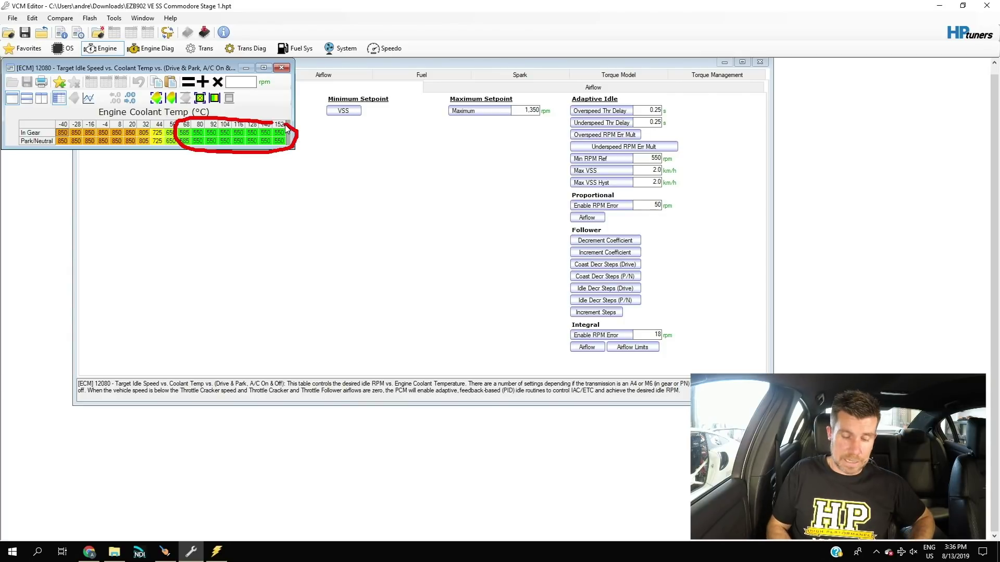
key(Escape)
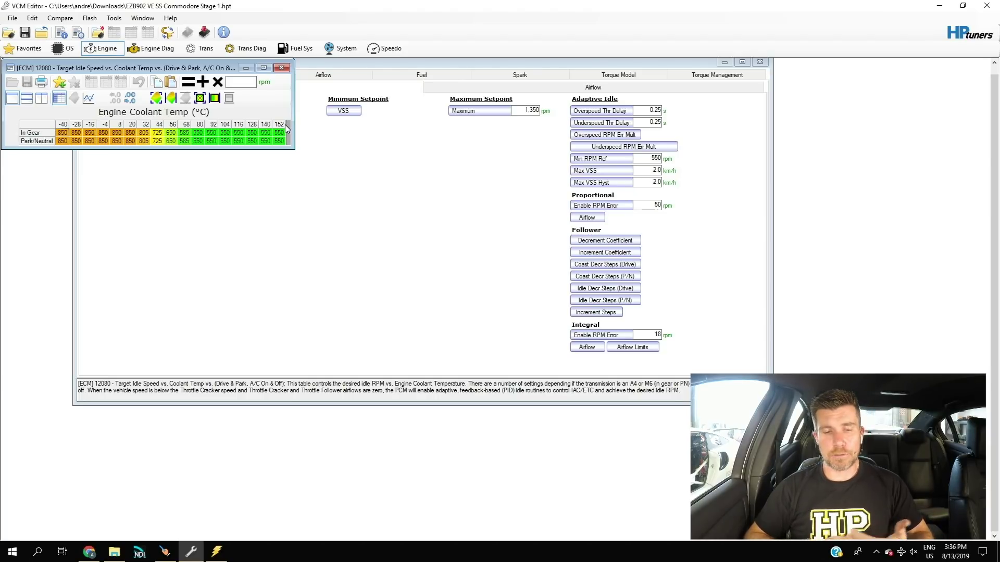
mouse_move(197, 114)
mouse_down()
mouse_move(175, 151)
mouse_move(241, 128)
mouse_move(189, 120)
mouse_up()
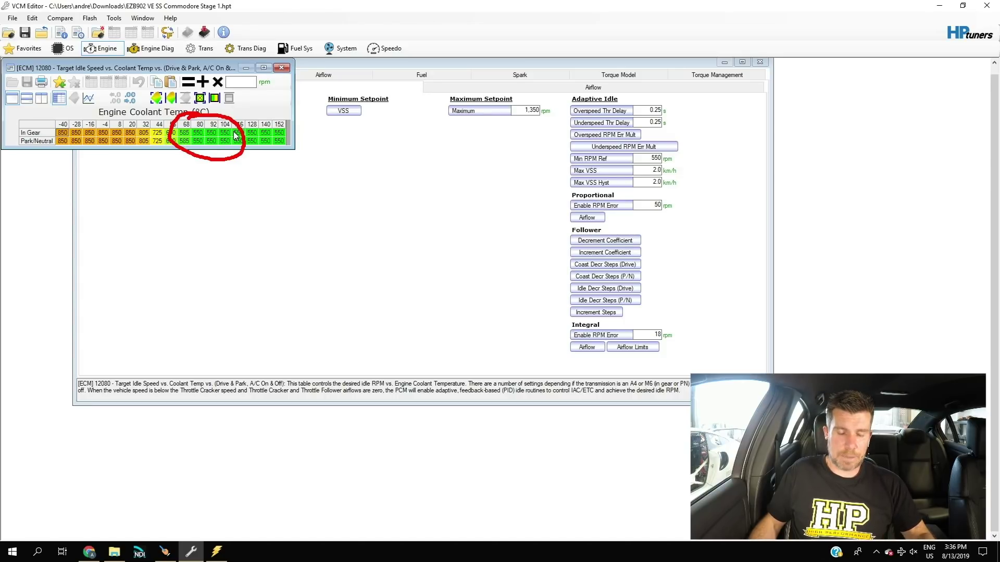
key(Escape)
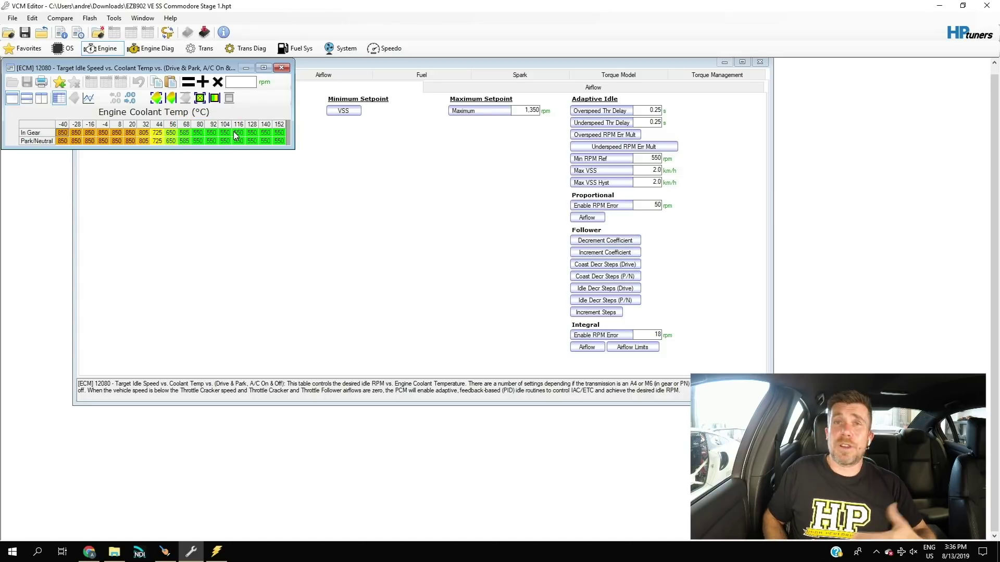
mouse_move(149, 121)
mouse_down()
mouse_move(45, 127)
mouse_move(86, 171)
mouse_move(141, 136)
mouse_move(136, 124)
mouse_up()
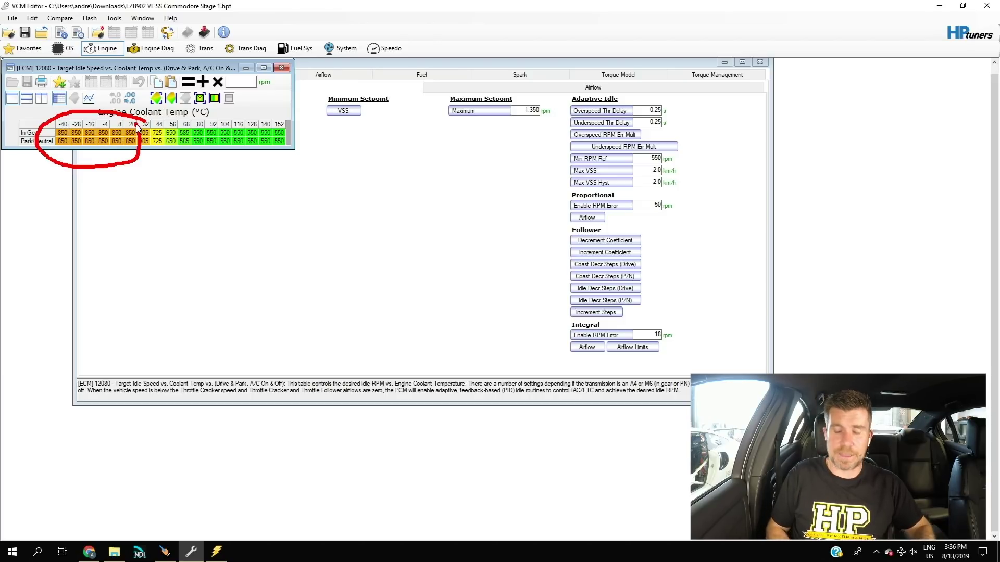
key(Escape)
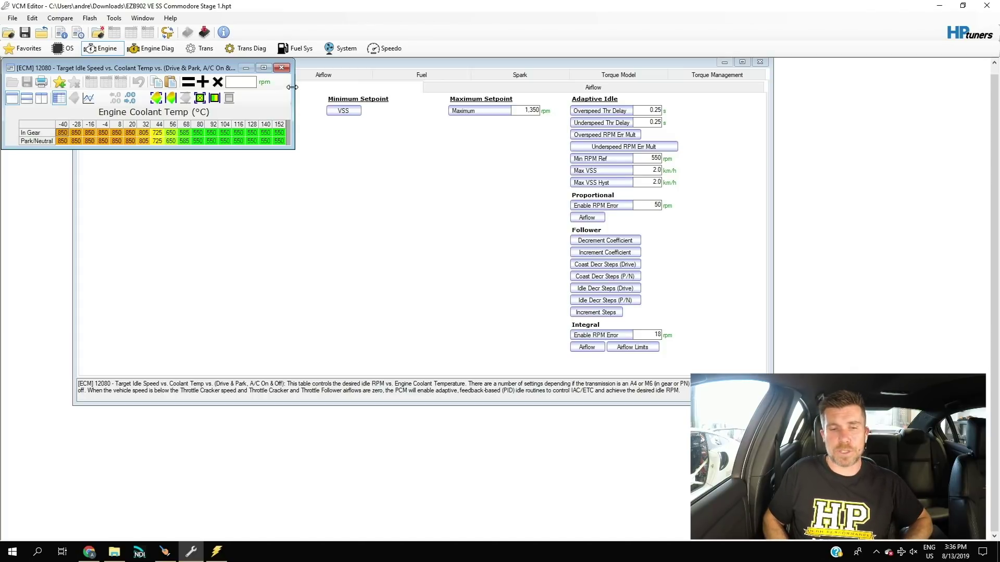
click(282, 69)
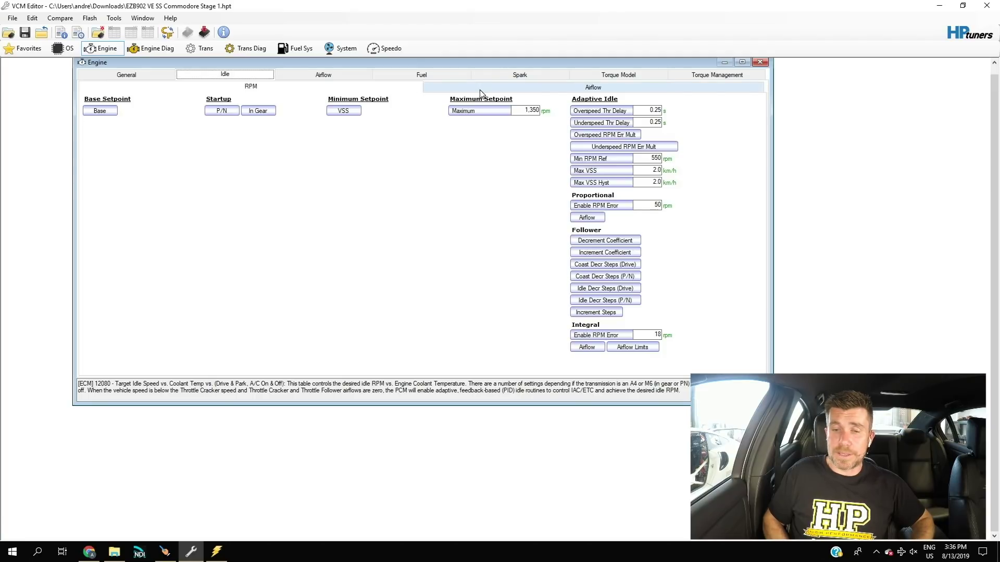
Show the idle airflow settings and examine the Effective Area percent limits and the Base Running Airflow group
mouse_move(633, 73)
mouse_down()
mouse_move(572, 101)
mouse_move(617, 54)
mouse_move(602, 67)
mouse_up()
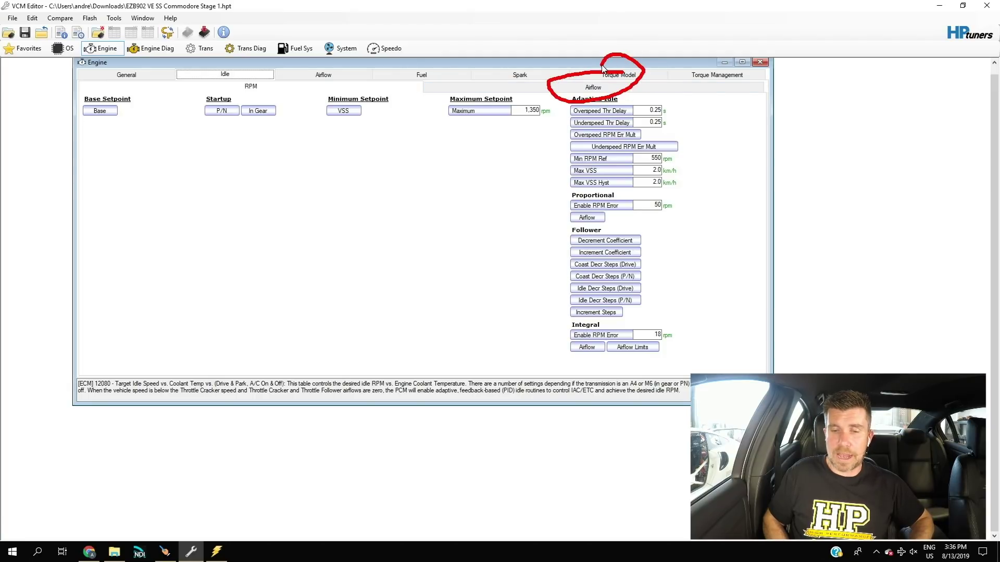
click(593, 87)
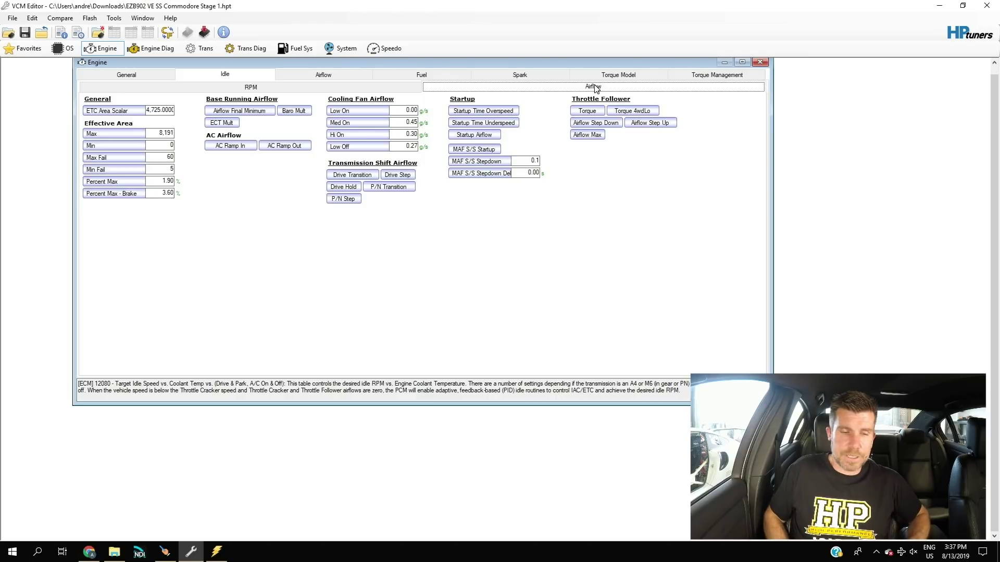
mouse_move(187, 170)
mouse_down()
mouse_move(77, 170)
mouse_move(70, 185)
mouse_move(76, 196)
mouse_move(197, 196)
mouse_move(186, 174)
mouse_up()
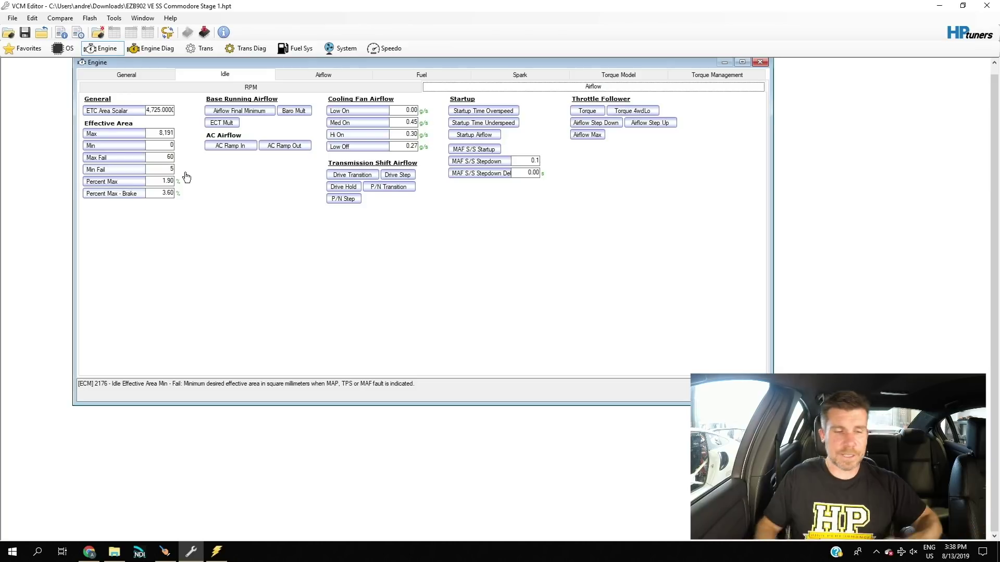
mouse_move(189, 175)
mouse_down()
mouse_move(120, 169)
mouse_move(65, 185)
mouse_move(128, 200)
mouse_move(198, 190)
mouse_move(185, 175)
mouse_up()
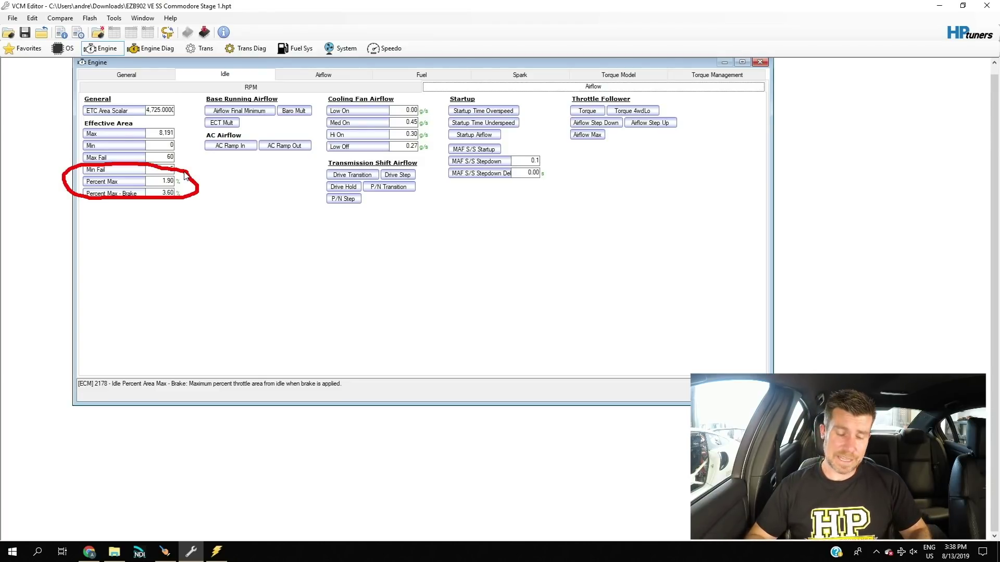
key(Escape)
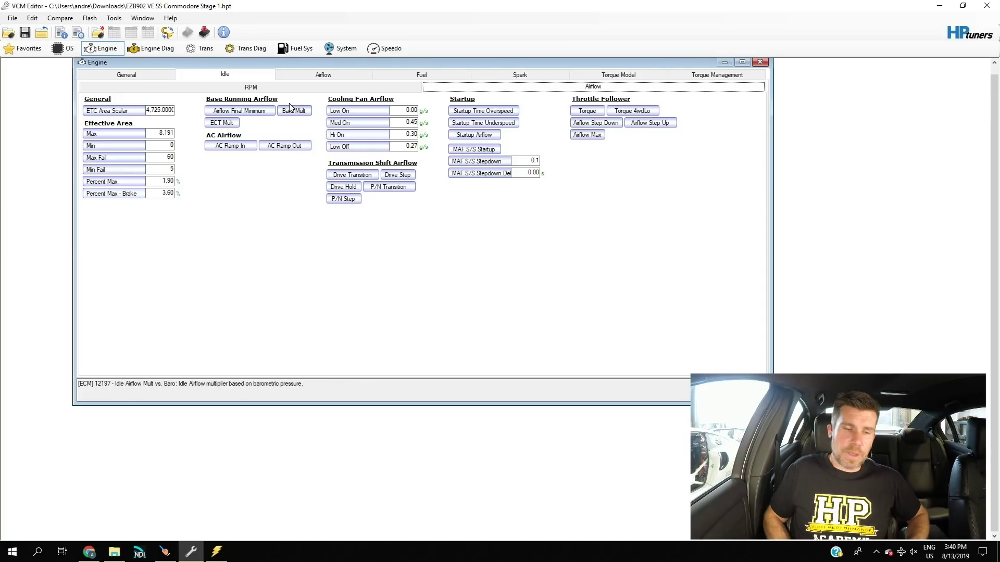
mouse_move(280, 100)
mouse_down()
mouse_move(223, 82)
mouse_move(192, 119)
mouse_move(263, 136)
mouse_move(289, 113)
mouse_move(285, 103)
mouse_up()
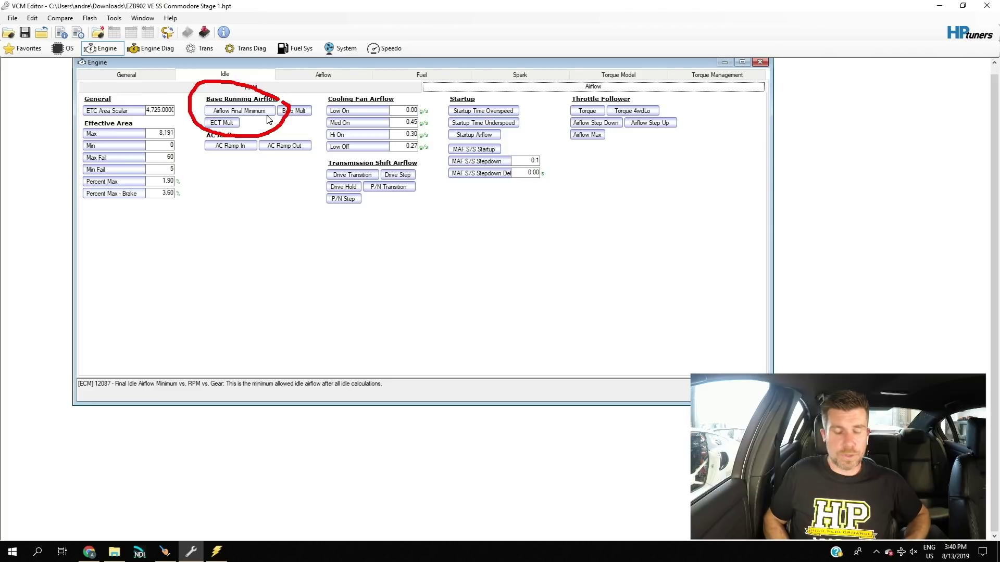
key(Escape)
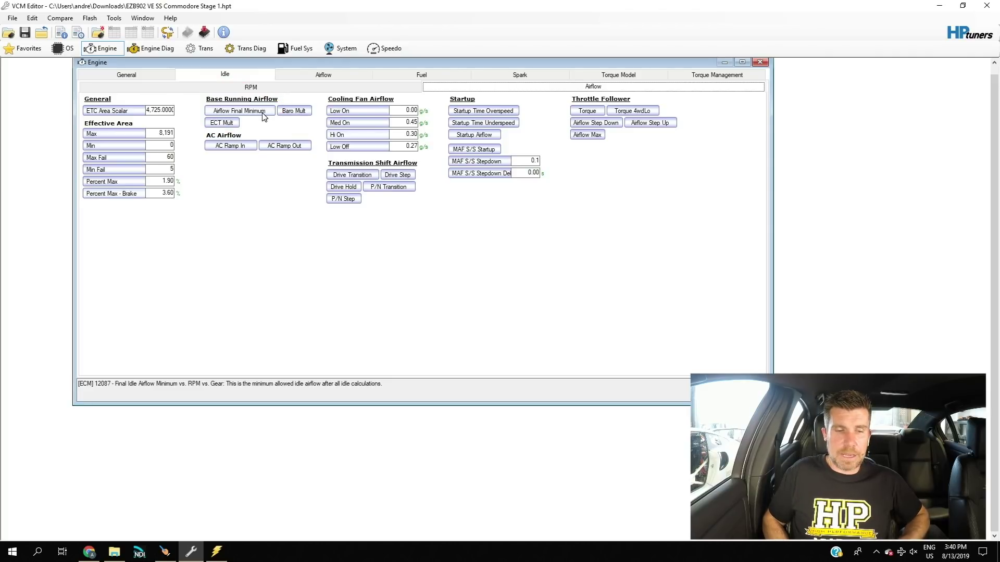
Open the Airflow Final Minimum table, examine the idle airflow by gear and RPM, and close the table
click(239, 111)
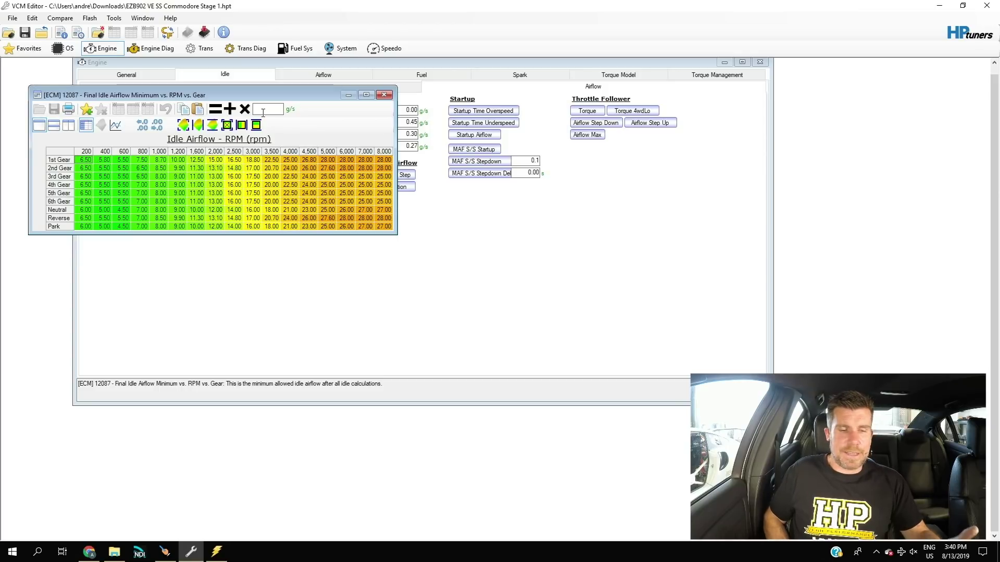
mouse_move(273, 130)
mouse_down()
mouse_move(188, 121)
mouse_move(156, 144)
mouse_move(244, 162)
mouse_move(278, 136)
mouse_move(266, 130)
mouse_up()
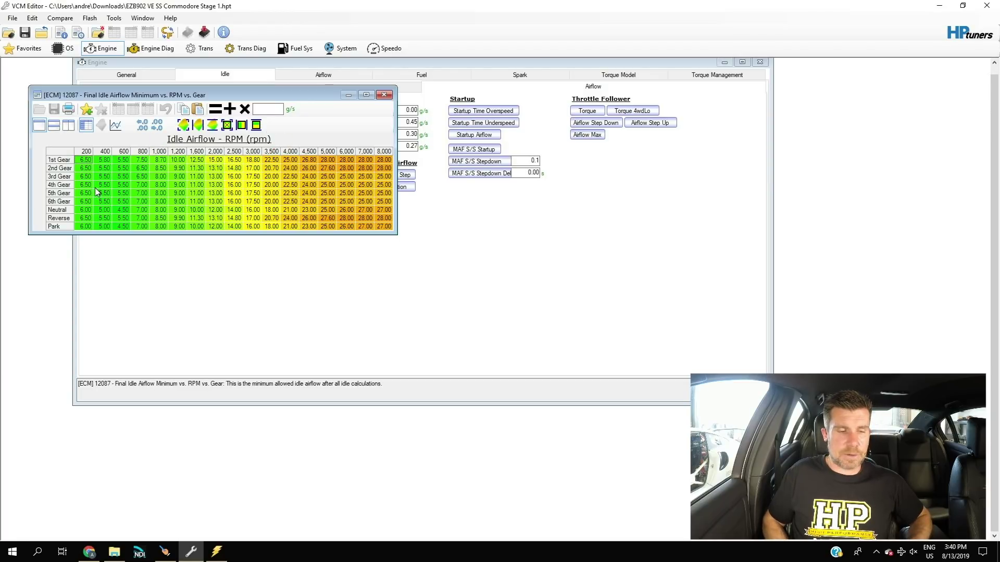
mouse_move(82, 189)
mouse_down()
mouse_move(54, 139)
mouse_move(41, 233)
mouse_move(79, 212)
mouse_move(81, 181)
mouse_up()
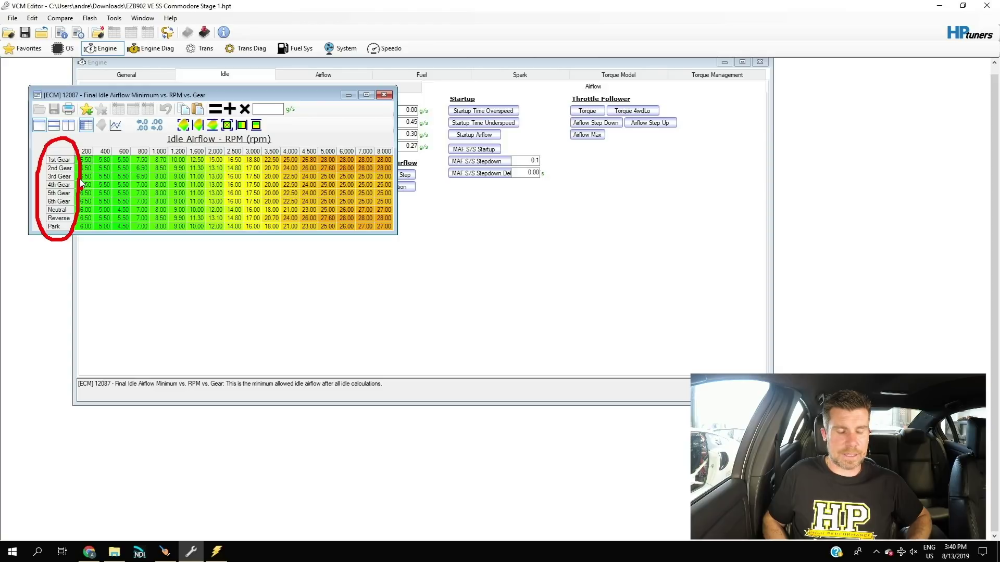
key(Escape)
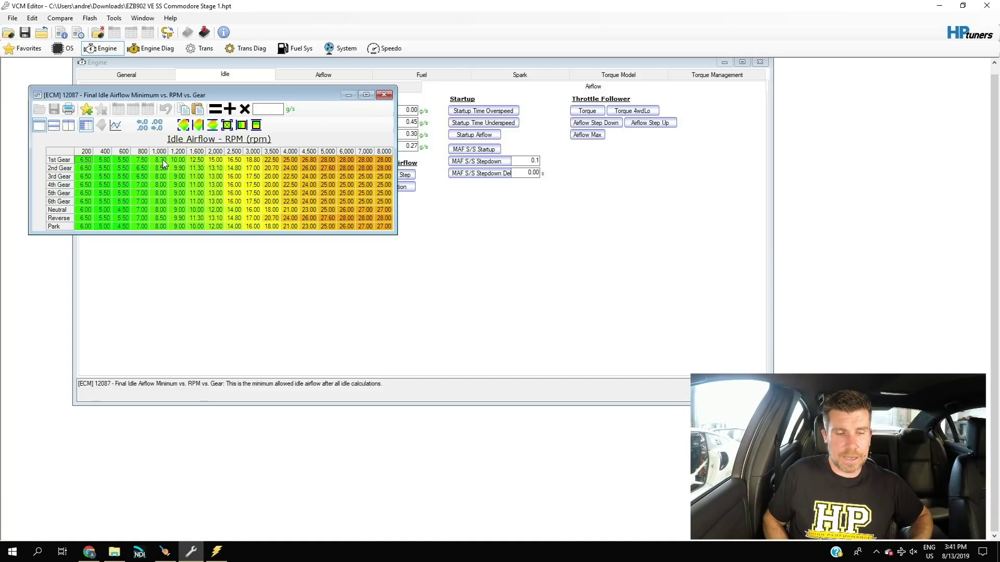
mouse_move(159, 147)
mouse_down()
mouse_move(129, 137)
mouse_move(108, 153)
mouse_move(110, 211)
mouse_move(134, 240)
mouse_move(175, 225)
mouse_move(170, 152)
mouse_move(149, 139)
mouse_up()
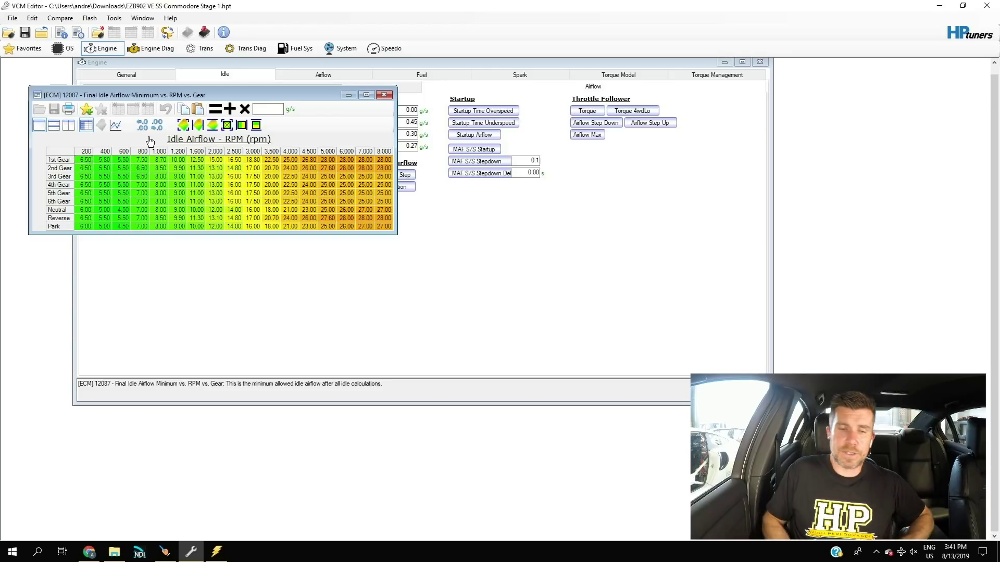
click(384, 95)
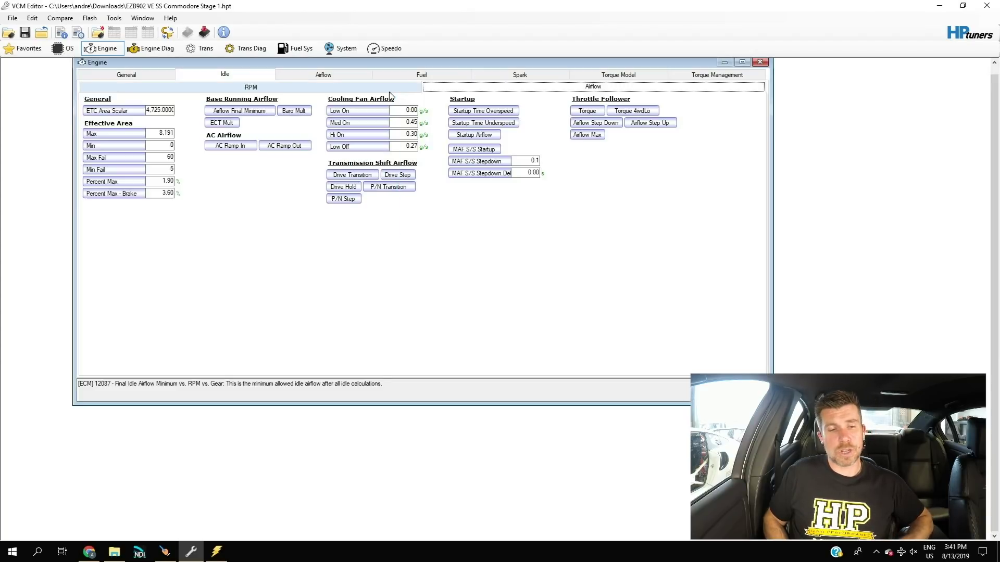
Open the tune file Base Running Airflow.hpt from the Downloads folder
click(8, 33)
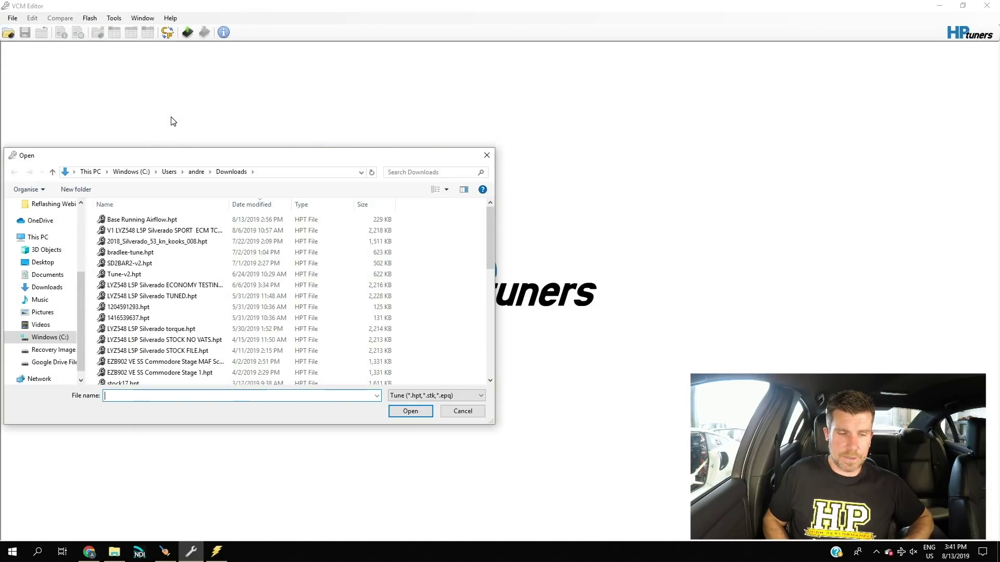
click(155, 223)
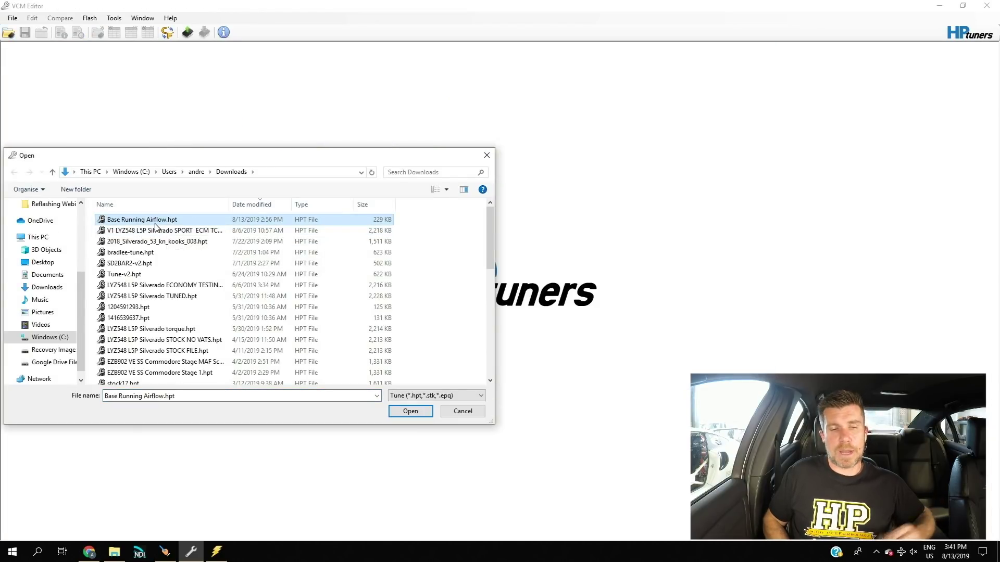
click(408, 415)
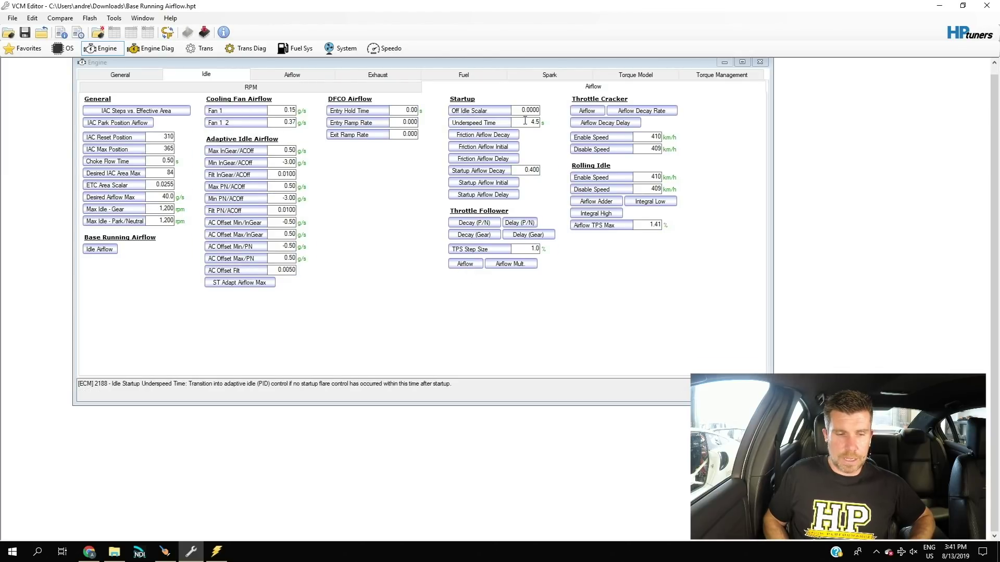
Open the Base Running Airflow table and examine the idle airflow against coolant temperature for Gear and P/N
mouse_move(152, 232)
mouse_down()
mouse_move(118, 227)
mouse_move(61, 251)
mouse_move(167, 261)
mouse_move(143, 225)
mouse_up()
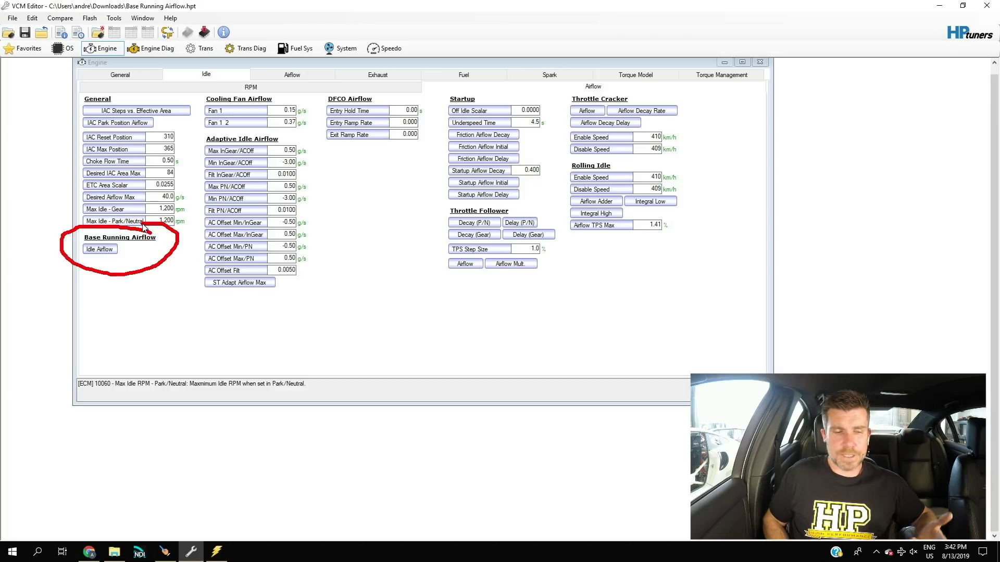
click(96, 250)
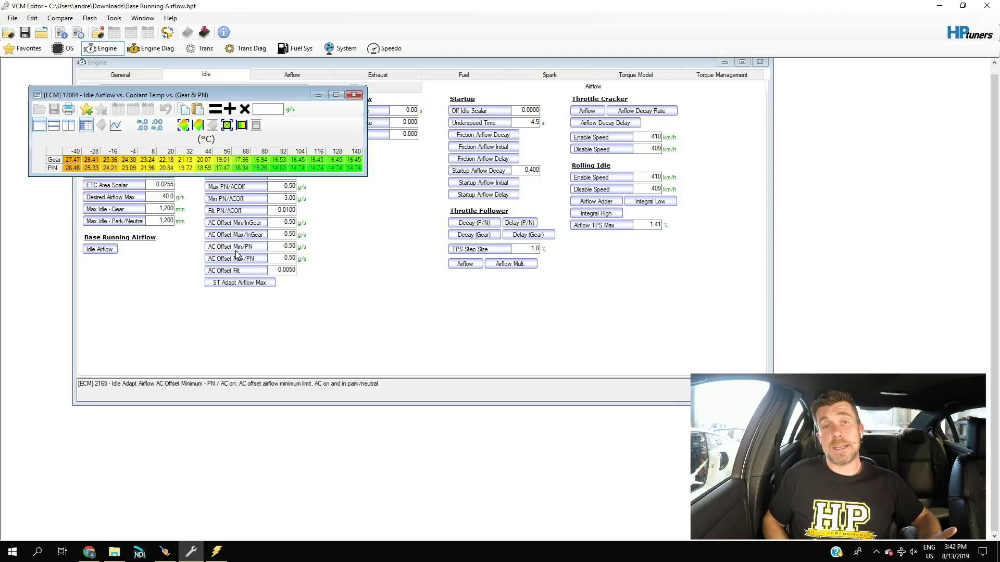
mouse_move(266, 126)
mouse_down()
mouse_move(101, 138)
mouse_move(216, 170)
mouse_move(372, 152)
mouse_move(250, 123)
mouse_up()
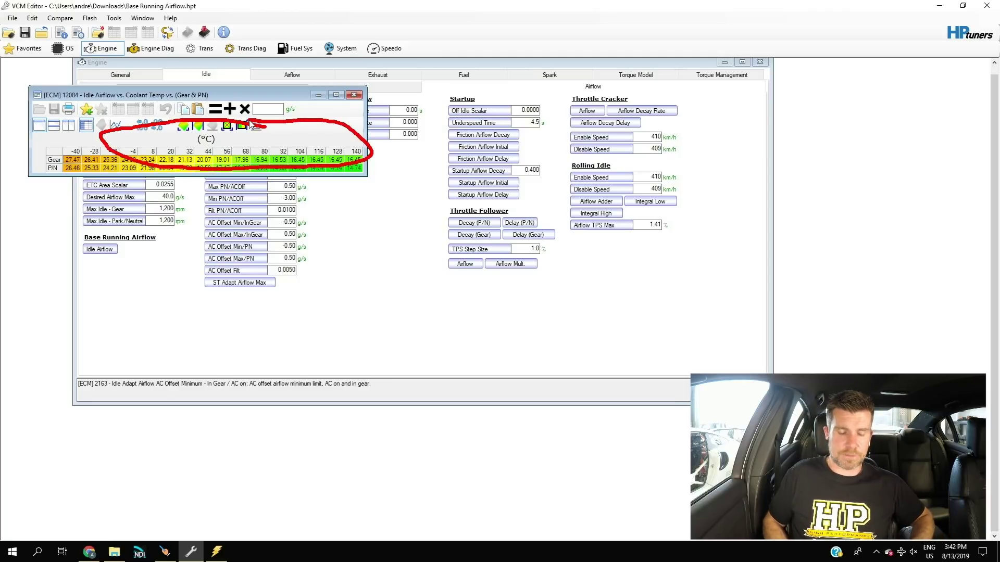
key(Escape)
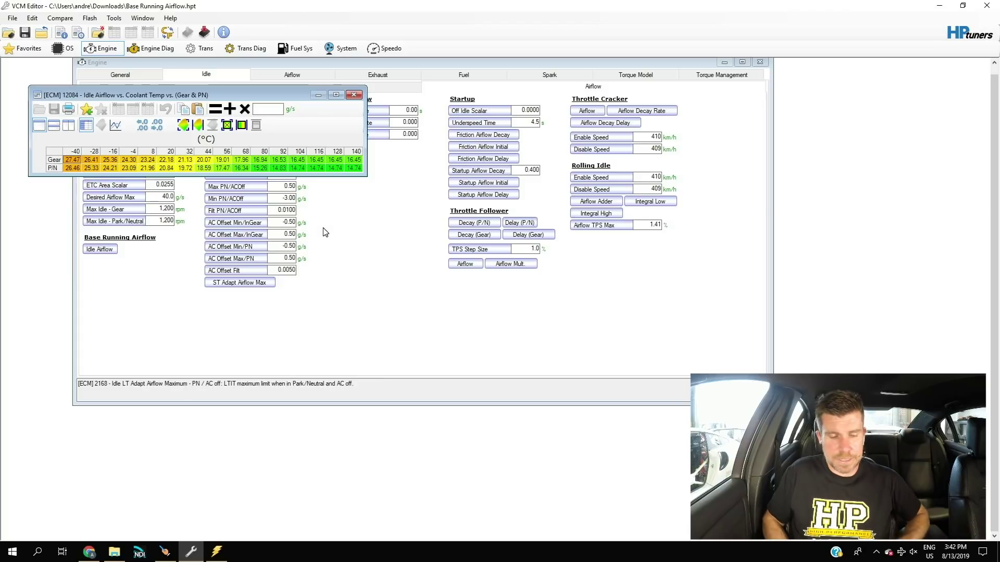
Switch to VCM Scanner and examine the Idle Airflow graph along its engine coolant temperature axis
click(224, 553)
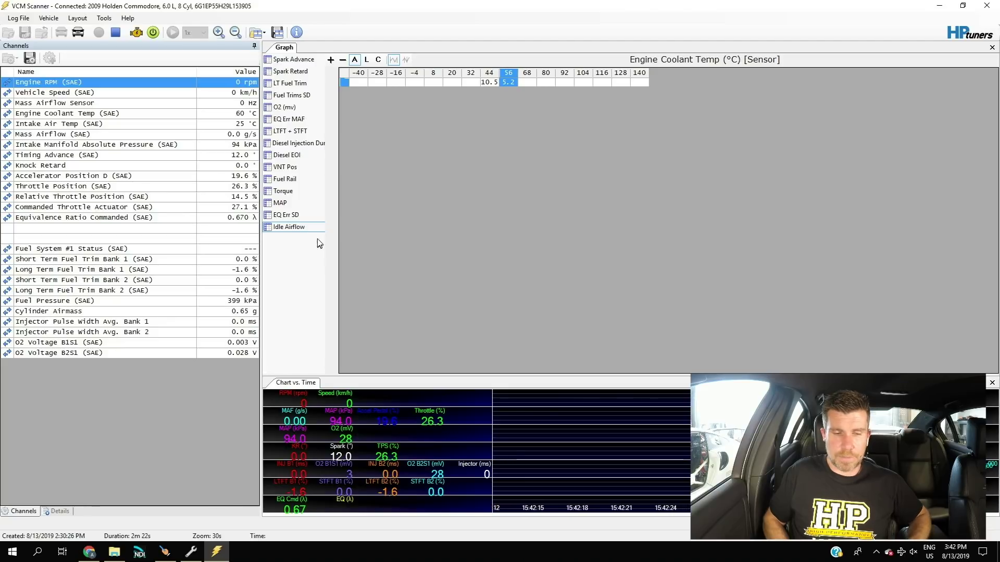
mouse_move(331, 217)
mouse_down()
mouse_move(297, 217)
mouse_move(272, 242)
mouse_move(339, 221)
mouse_move(318, 212)
mouse_up()
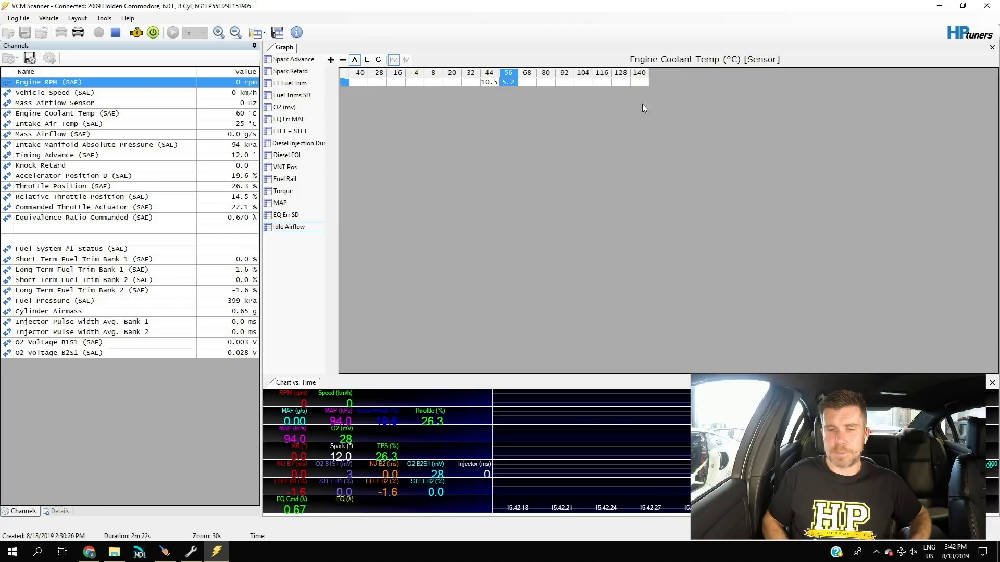
mouse_move(652, 68)
mouse_down()
mouse_move(503, 34)
mouse_move(335, 59)
mouse_move(396, 109)
mouse_move(611, 102)
mouse_move(656, 64)
mouse_up()
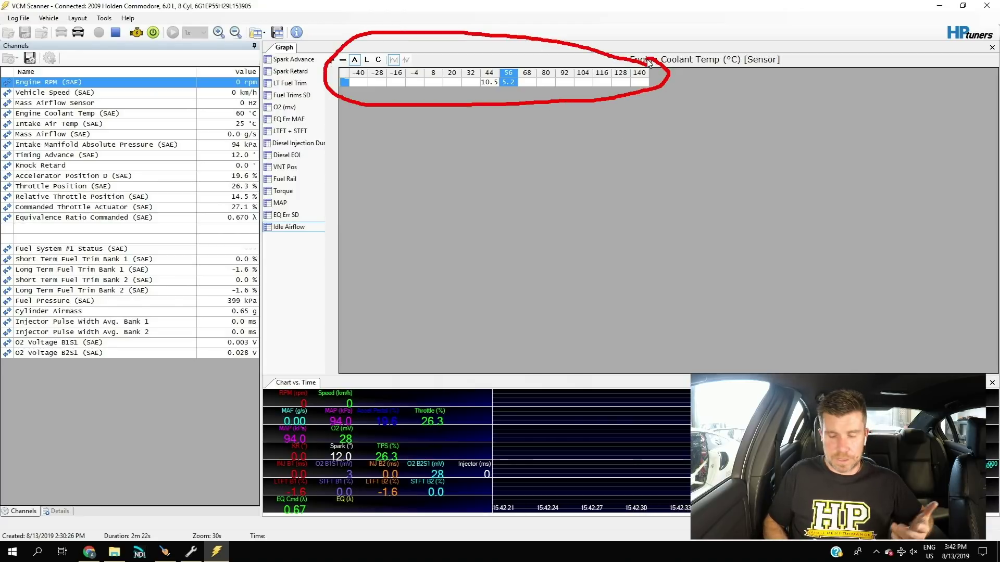
key(Escape)
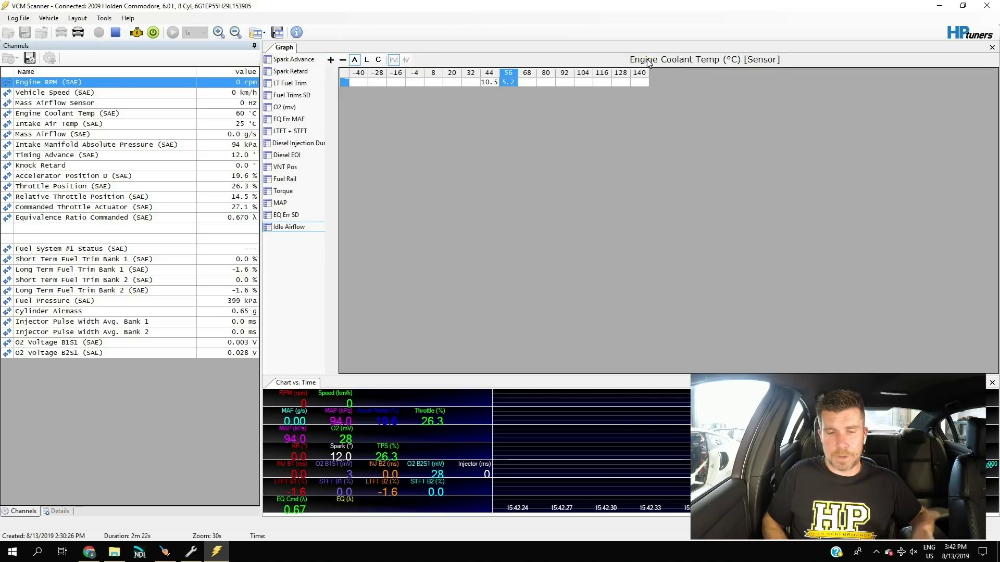
Open the graph layout editor and examine the Idle Airflow graph's Mass Airflow parameter and its available units
right_click(310, 255)
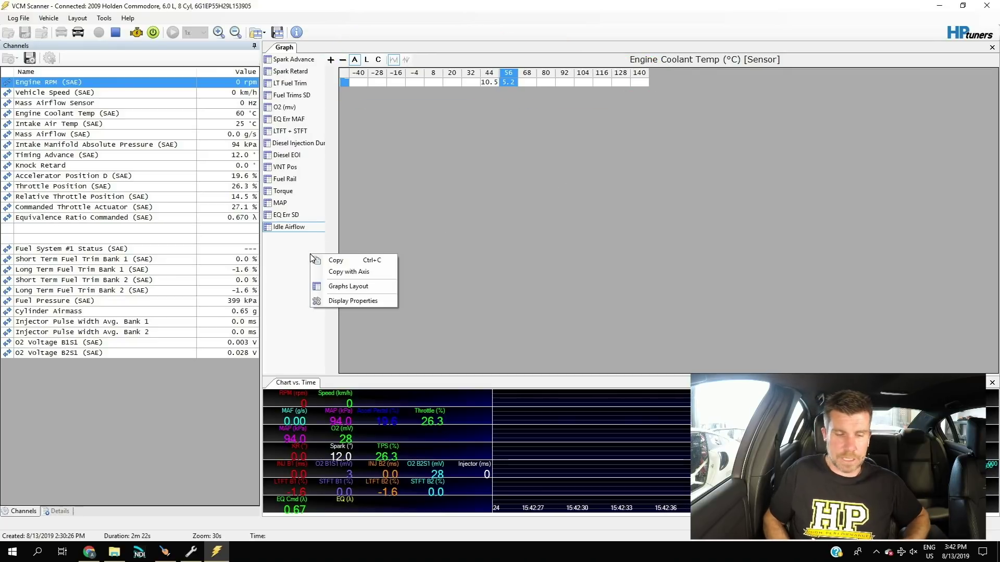
click(330, 286)
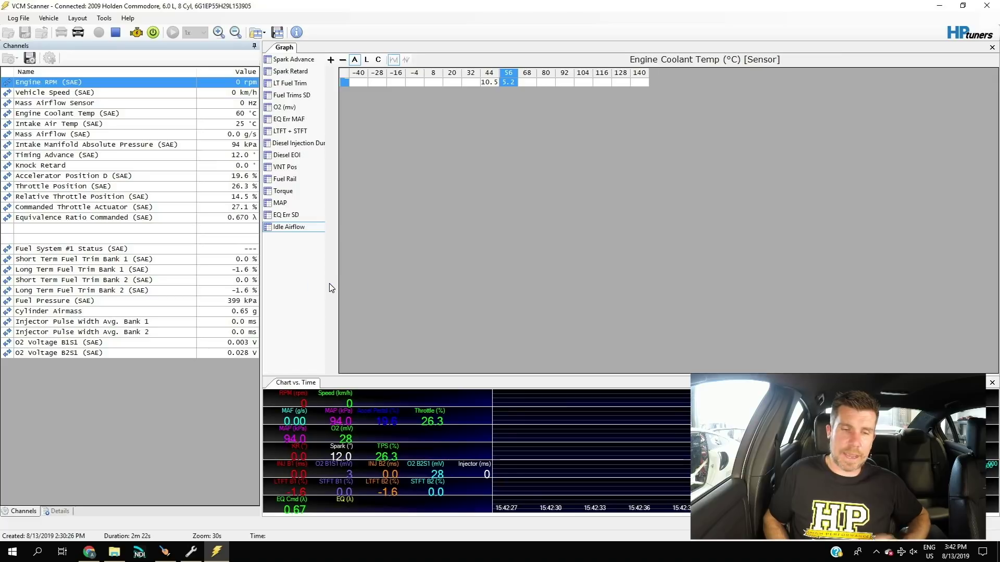
mouse_move(407, 165)
mouse_down()
mouse_move(371, 158)
mouse_move(416, 158)
mouse_move(396, 159)
mouse_up()
click(391, 177)
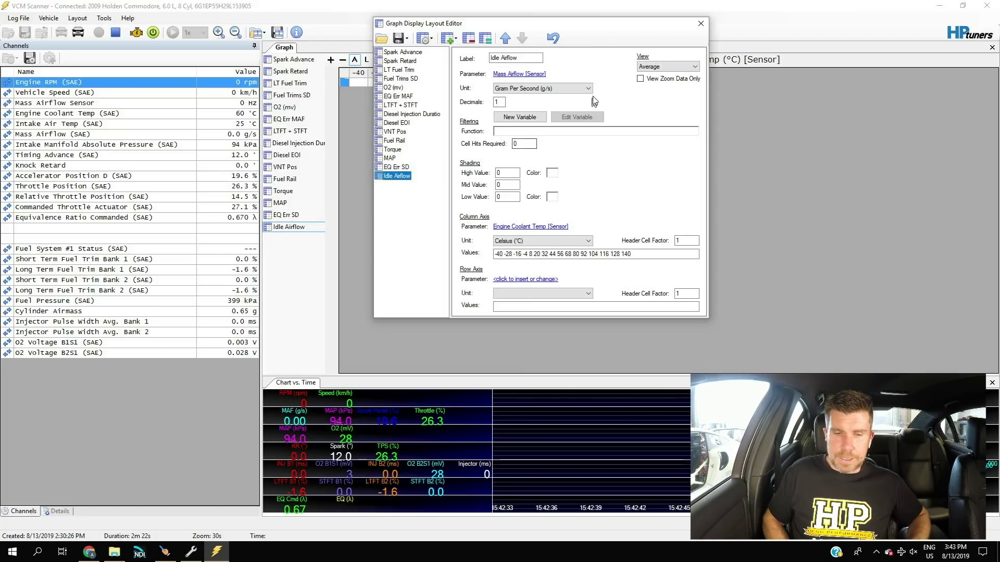
mouse_move(567, 69)
mouse_down()
mouse_move(510, 65)
mouse_move(478, 77)
mouse_move(529, 84)
mouse_move(574, 73)
mouse_move(557, 69)
mouse_up()
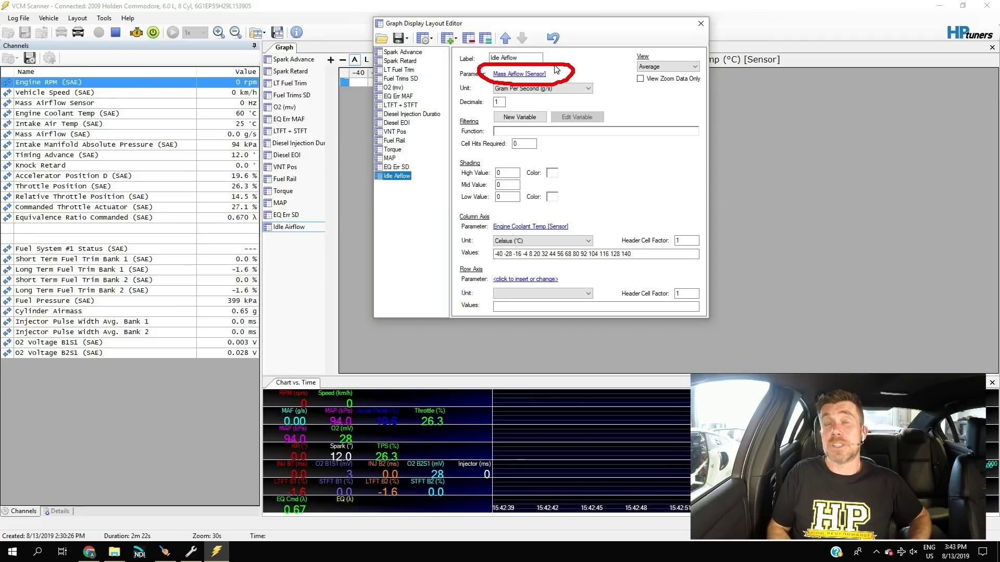
key(Escape)
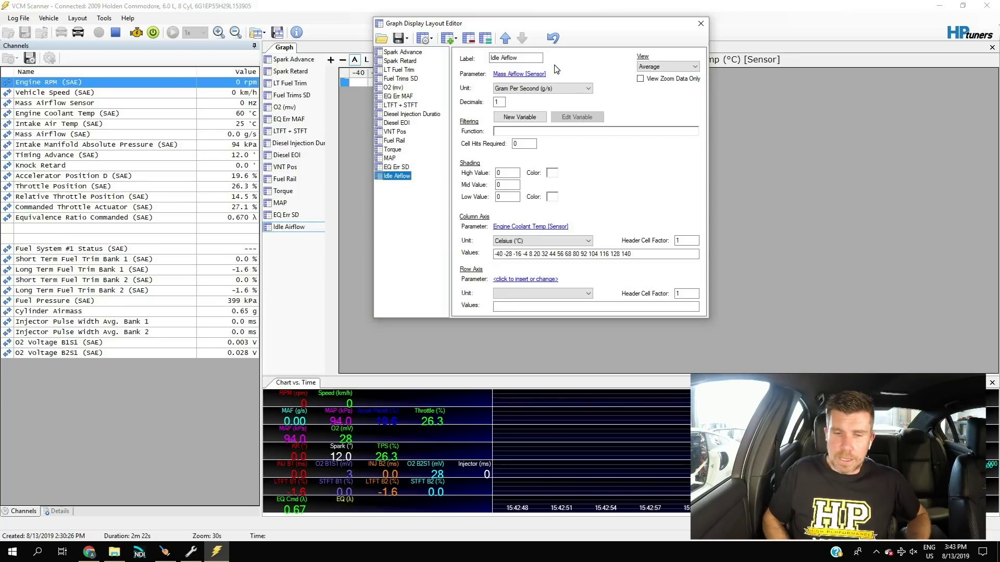
click(589, 89)
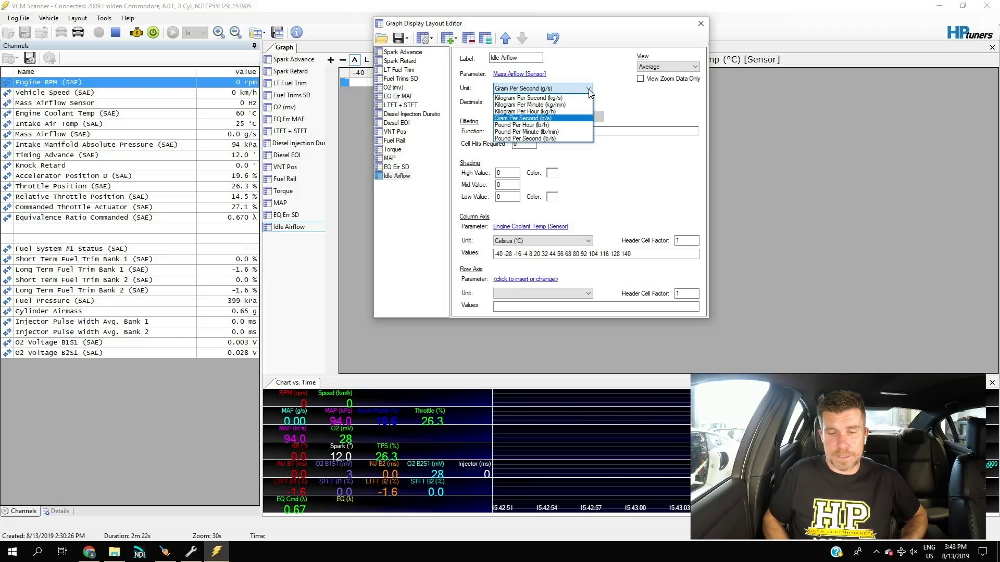
click(608, 103)
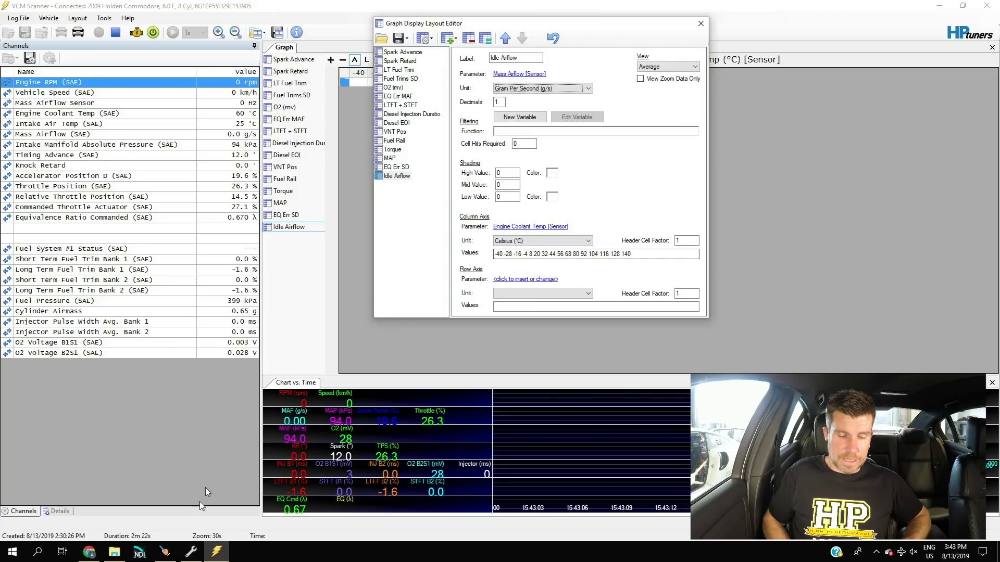
Check the coolant temperature unit of the idle airflow table in VCM Editor and compare the scanner graph's column axis parameter and values
click(190, 552)
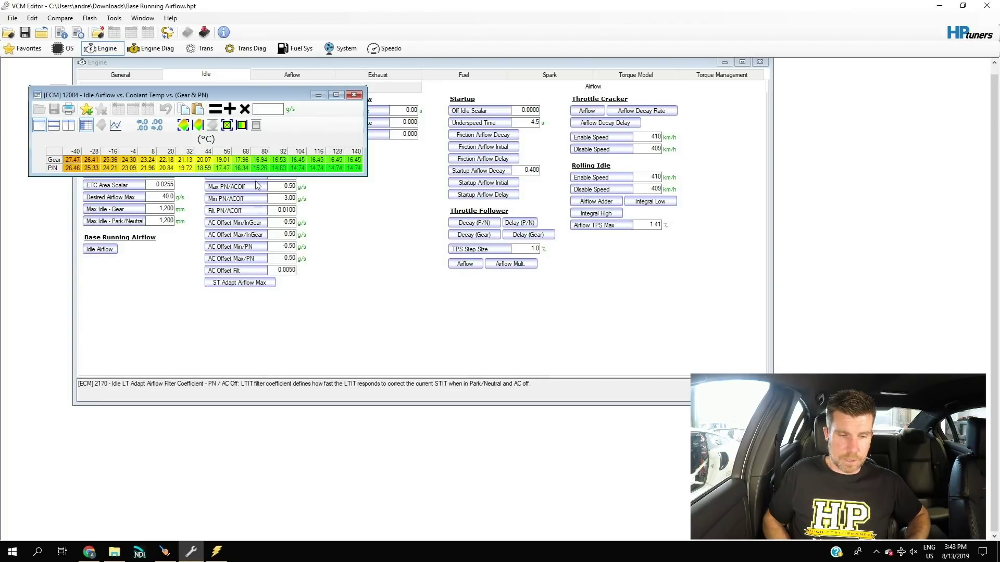
mouse_move(232, 131)
mouse_down()
mouse_move(190, 144)
mouse_move(241, 156)
mouse_up()
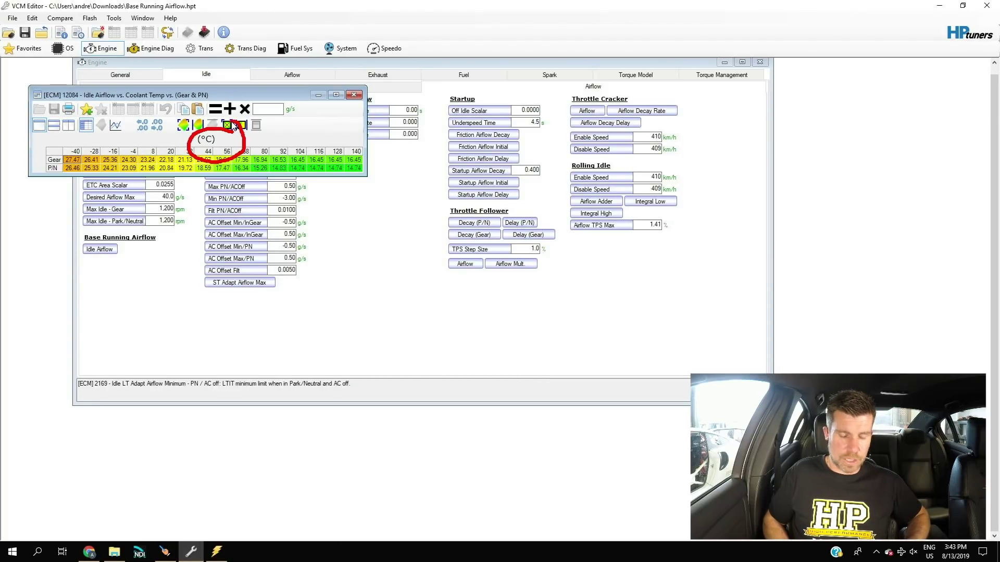
key(Escape)
click(216, 552)
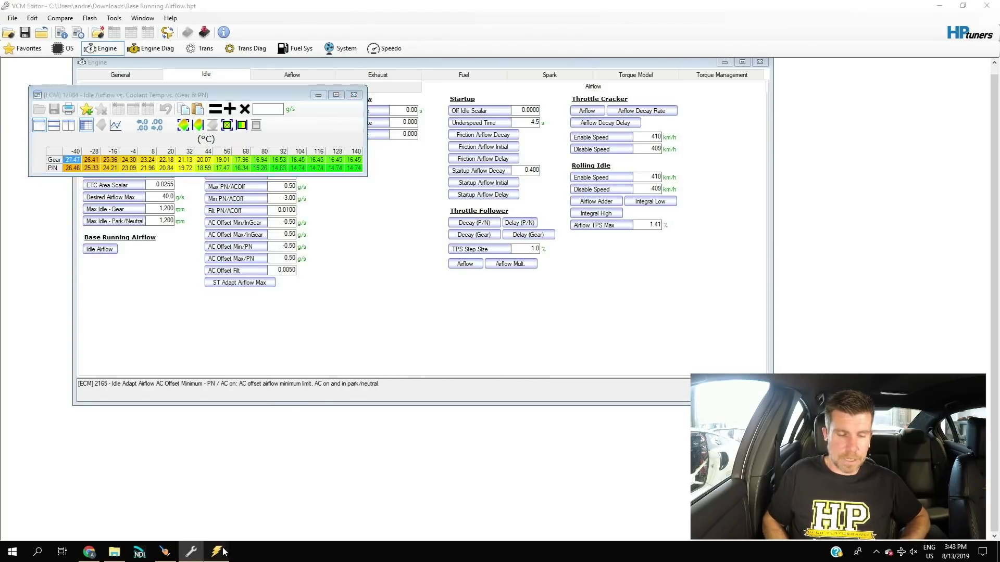
mouse_move(570, 215)
mouse_down()
mouse_move(468, 223)
mouse_move(526, 243)
mouse_move(595, 219)
mouse_move(573, 220)
mouse_up()
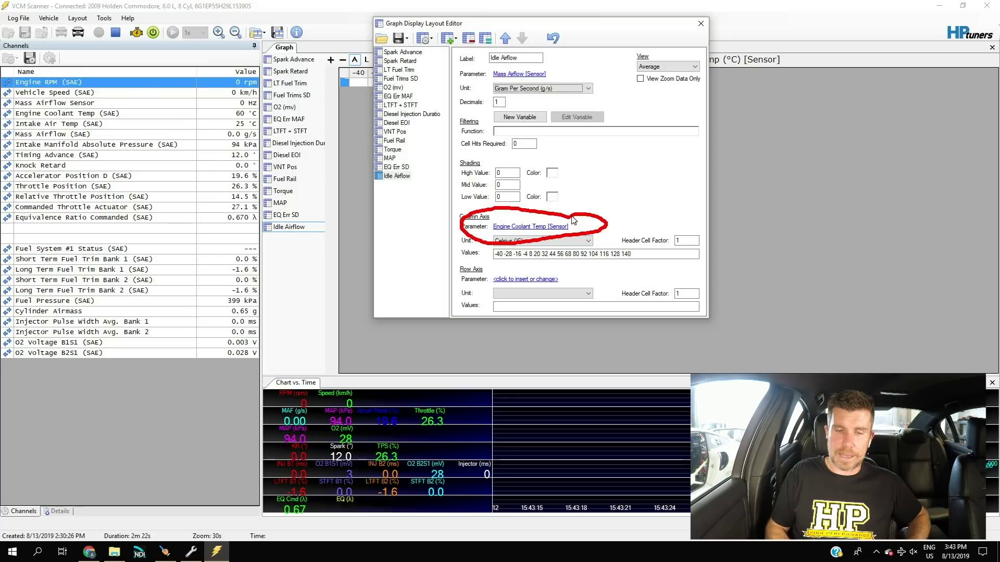
click(647, 253)
mouse_move(629, 245)
mouse_down()
mouse_move(489, 242)
mouse_move(512, 273)
mouse_move(645, 262)
mouse_move(630, 252)
mouse_up()
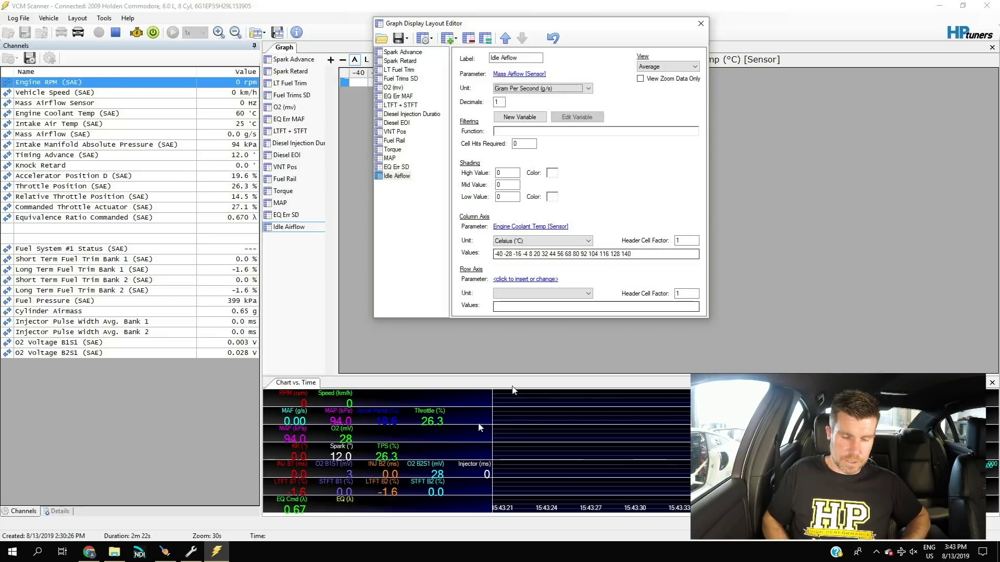
Switch to VCM Editor and copy the column axis labels of the Idle Airflow vs. Coolant Temp table
click(195, 550)
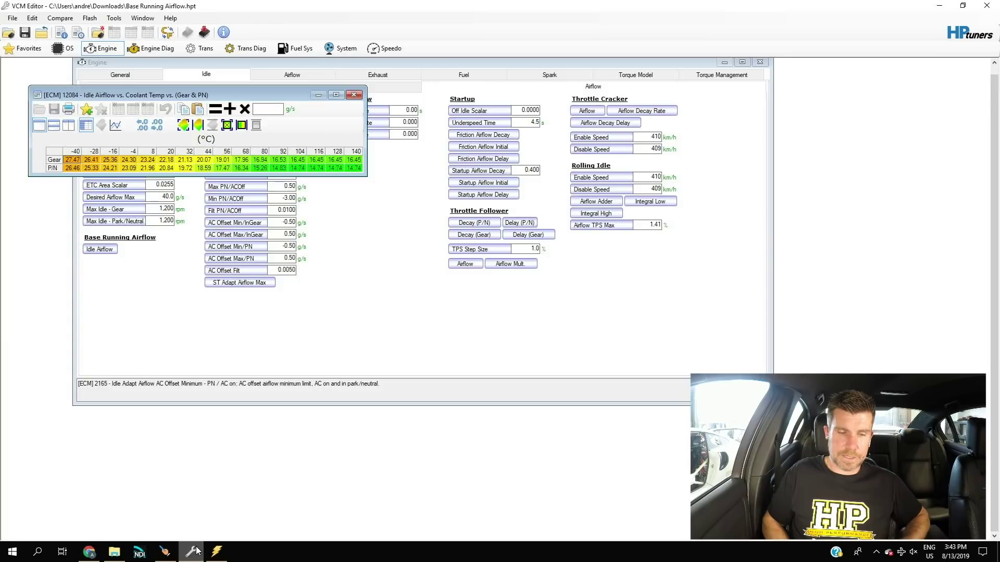
right_click(191, 165)
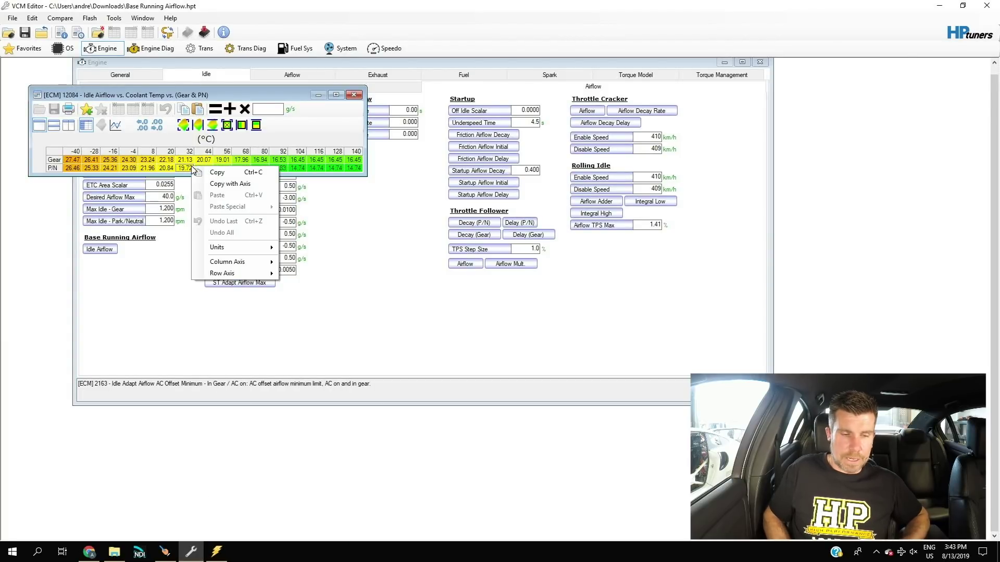
mouse_move(243, 266)
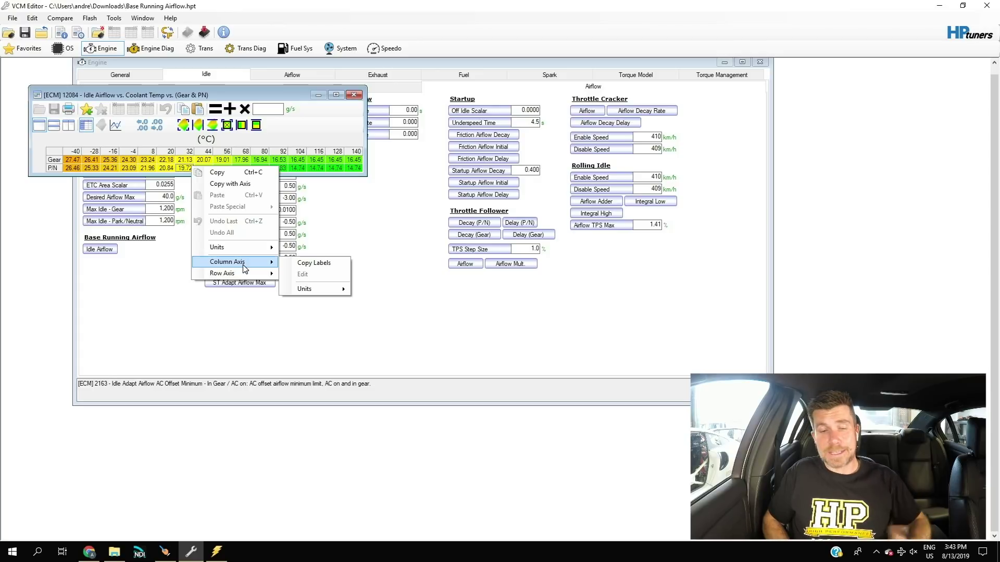
click(308, 263)
Replace the Idle Airflow graph's column axis values in VCM Scanner with the copied labels and close the layout editor
click(217, 549)
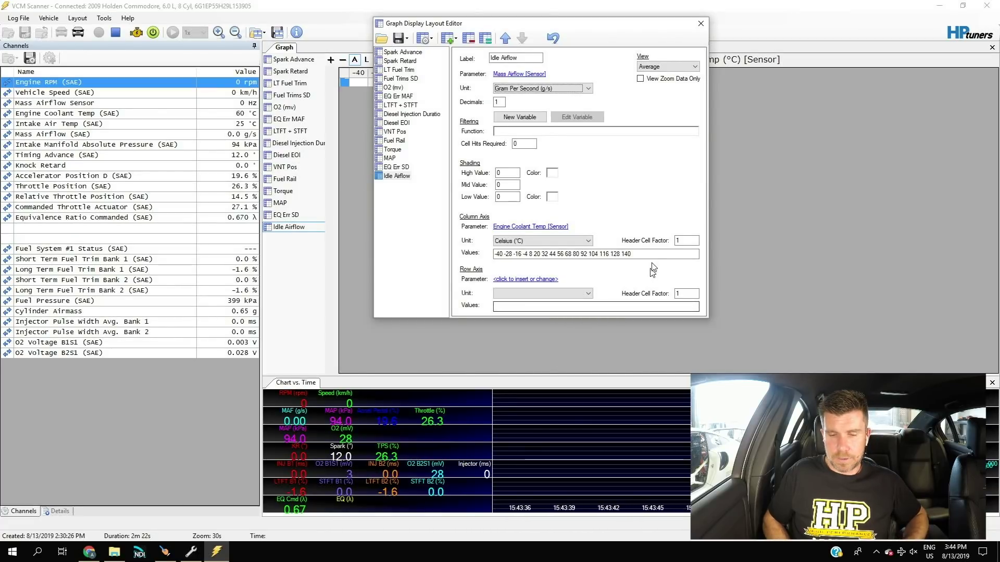
drag(650, 255, 473, 260)
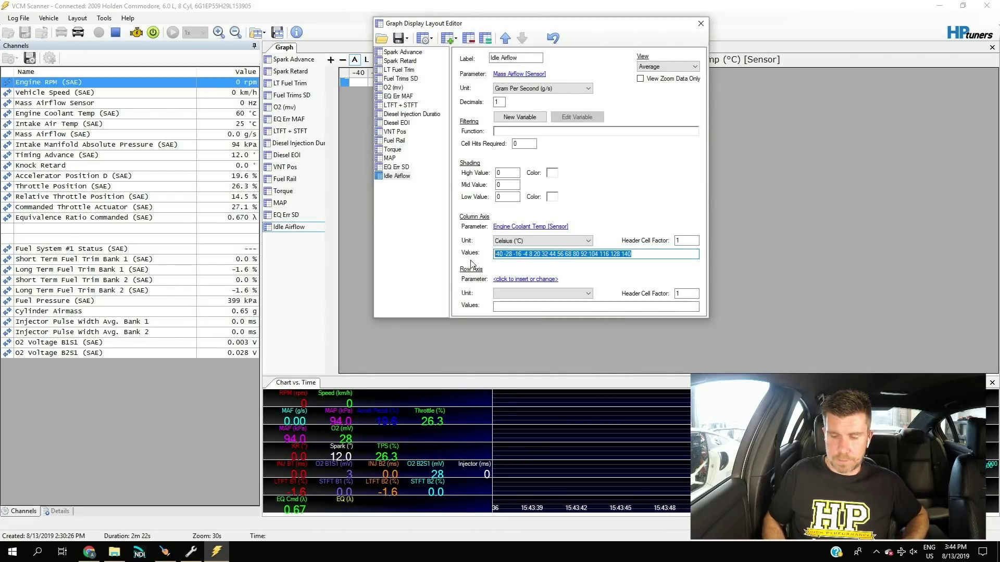
key(BackSpace)
key(ctrl+v)
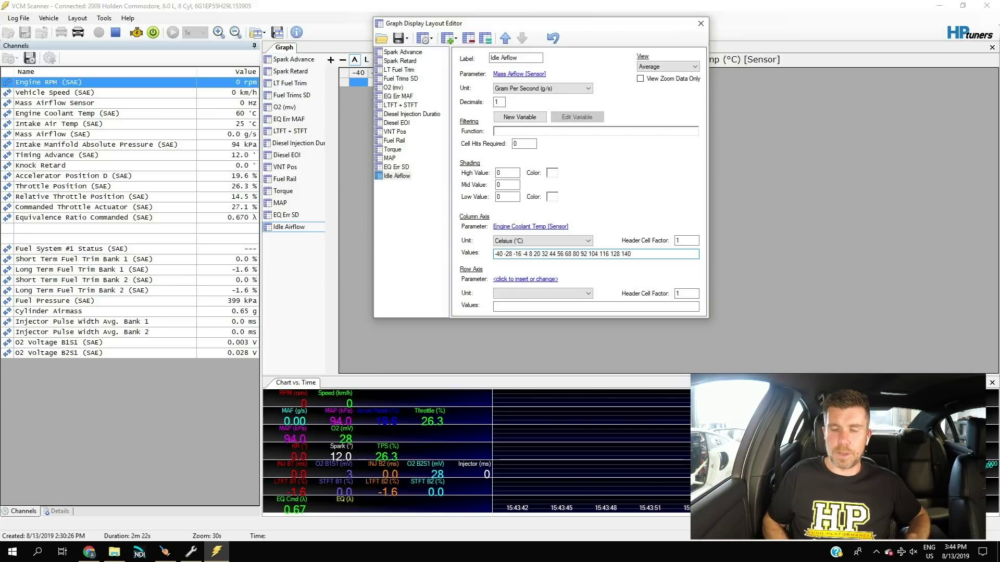
click(700, 24)
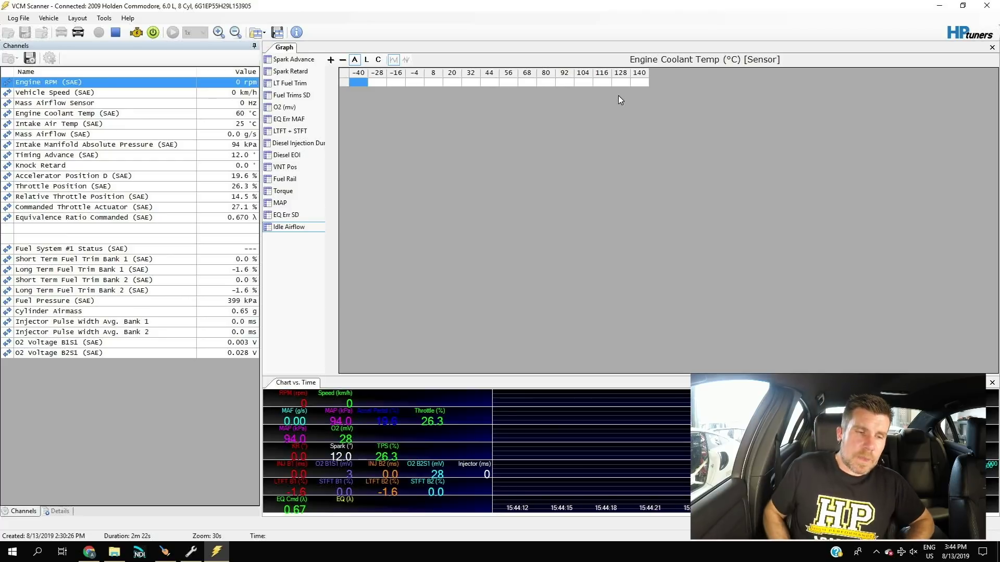
Relaunch VCM Scanner (Beta) and accept the beta software warning
click(79, 33)
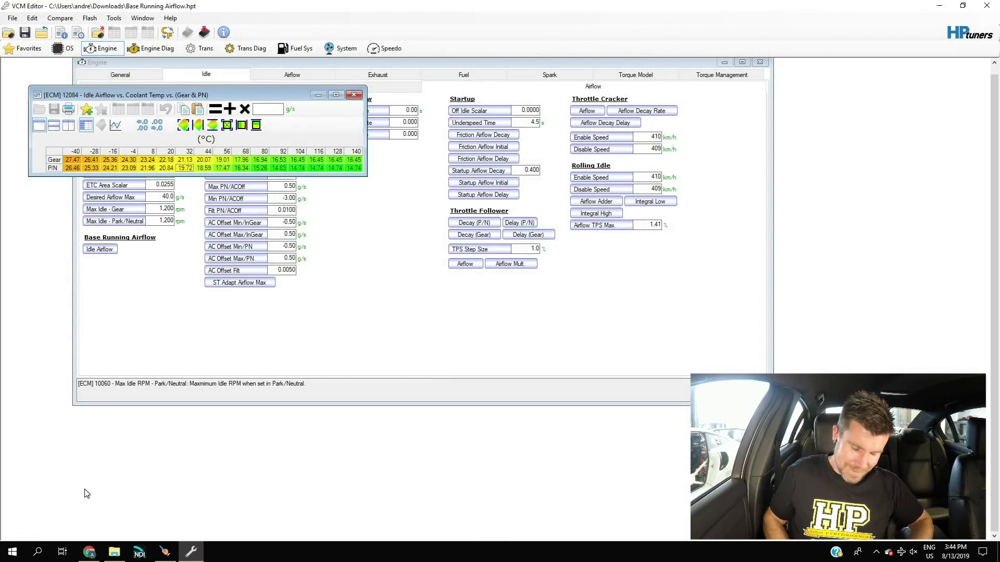
key(super)
text(vcm)
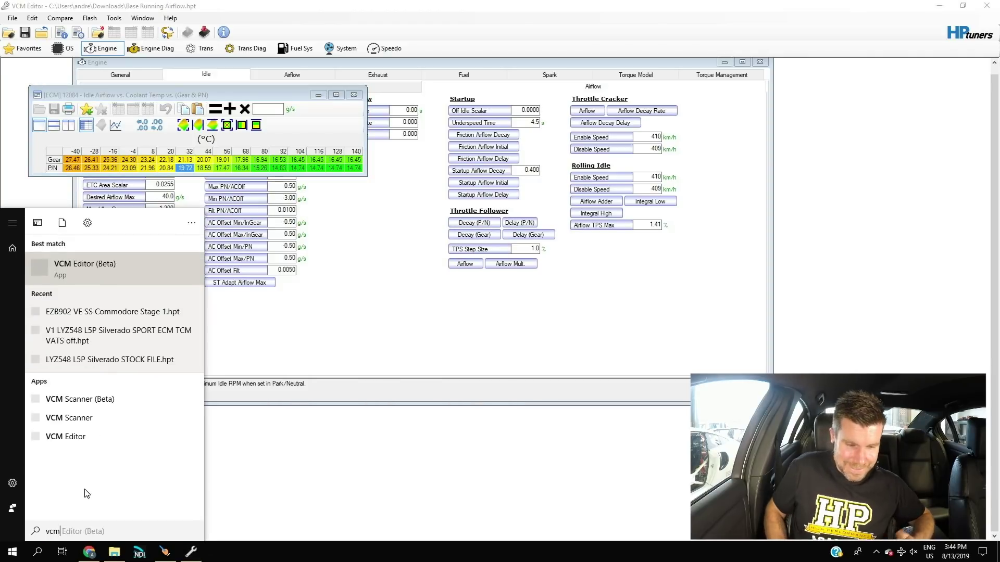
key(Down)
key(Down)
key(Down)
key(Down)
key(Return)
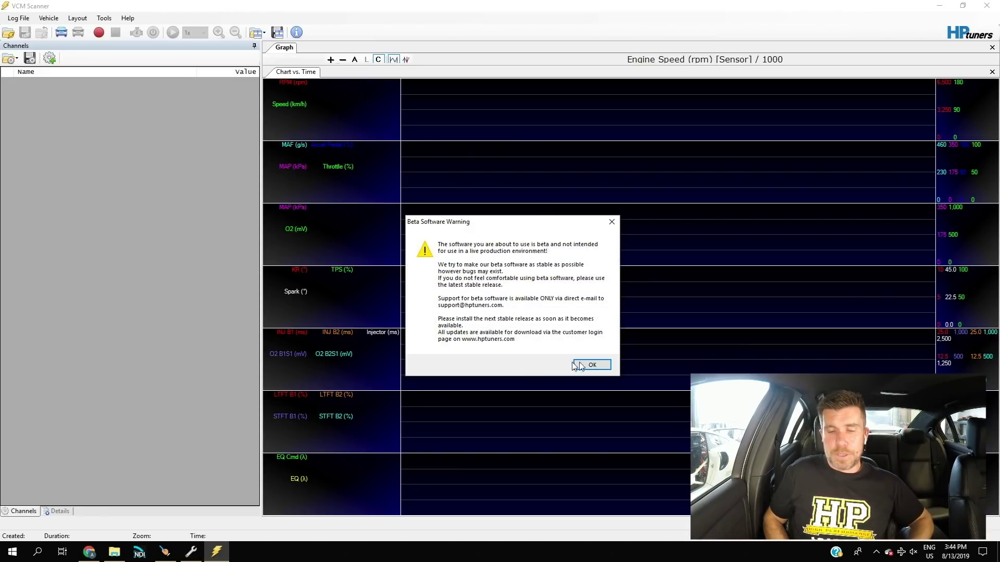
click(593, 365)
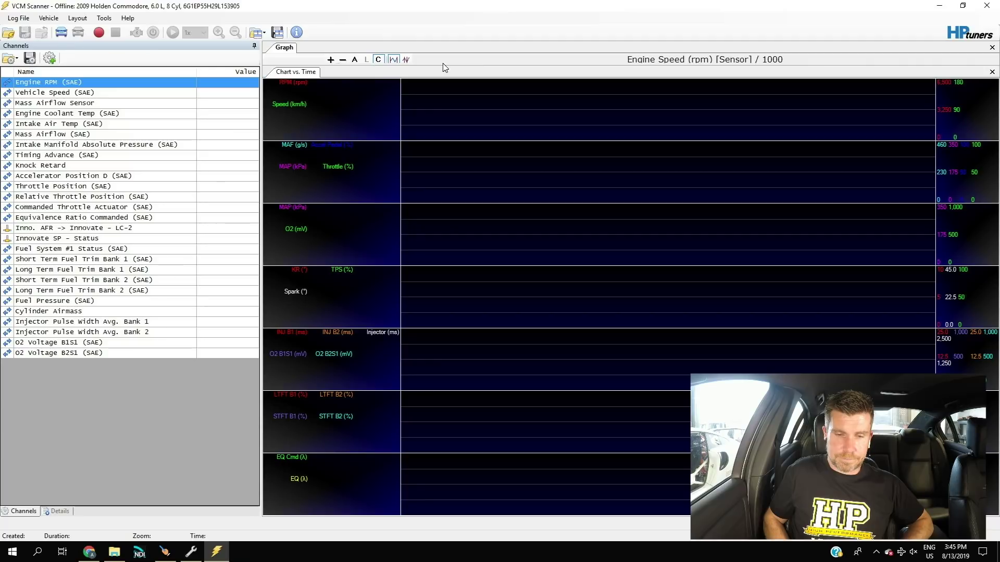
Enlarge the graph pane above the time chart, then close and restart VCM Scanner
drag(433, 286, 432, 312)
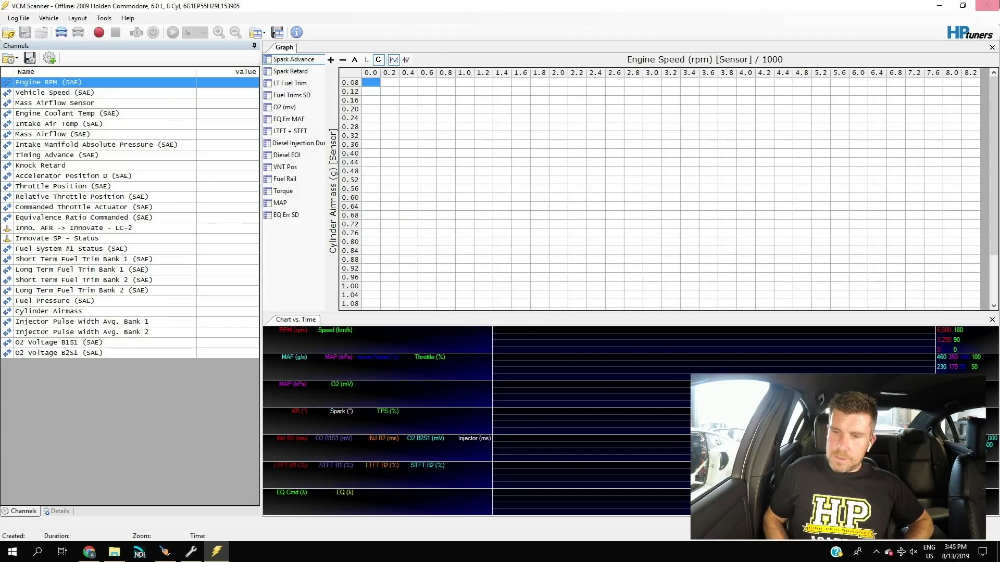
key(alt+Tab)
key(super)
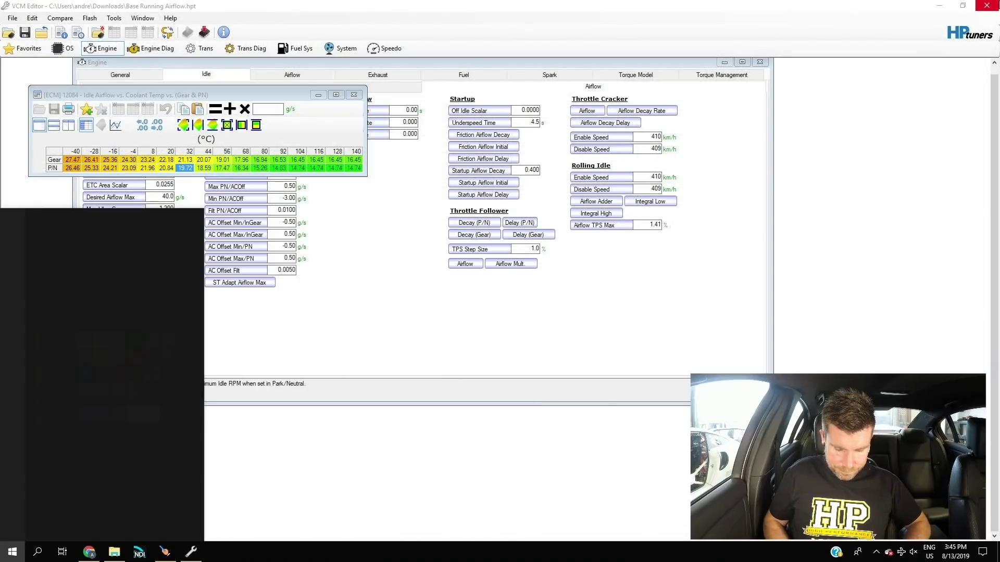
text(vcm)
key(Down)
key(Down)
key(Down)
key(Down)
key(Down)
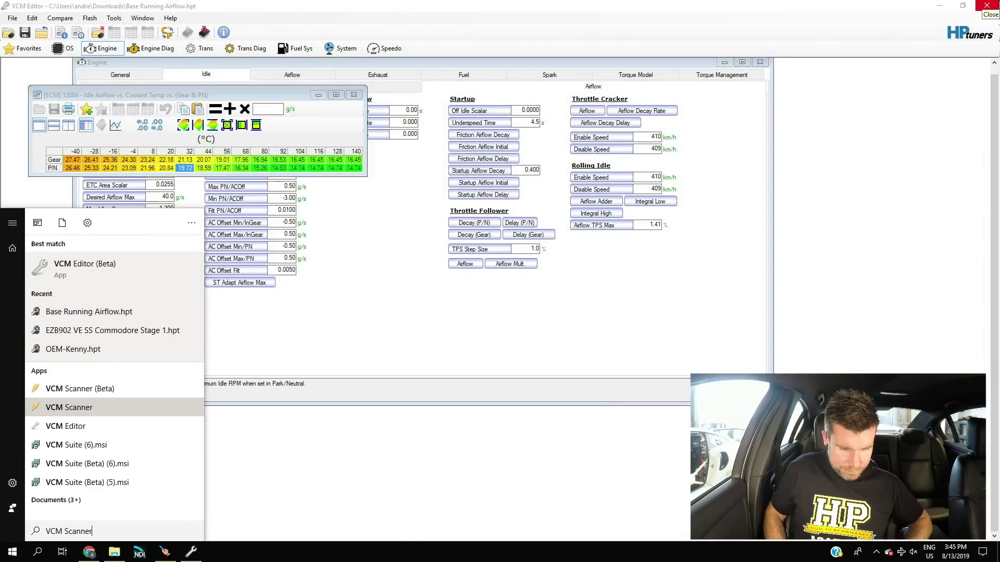
key(Escape)
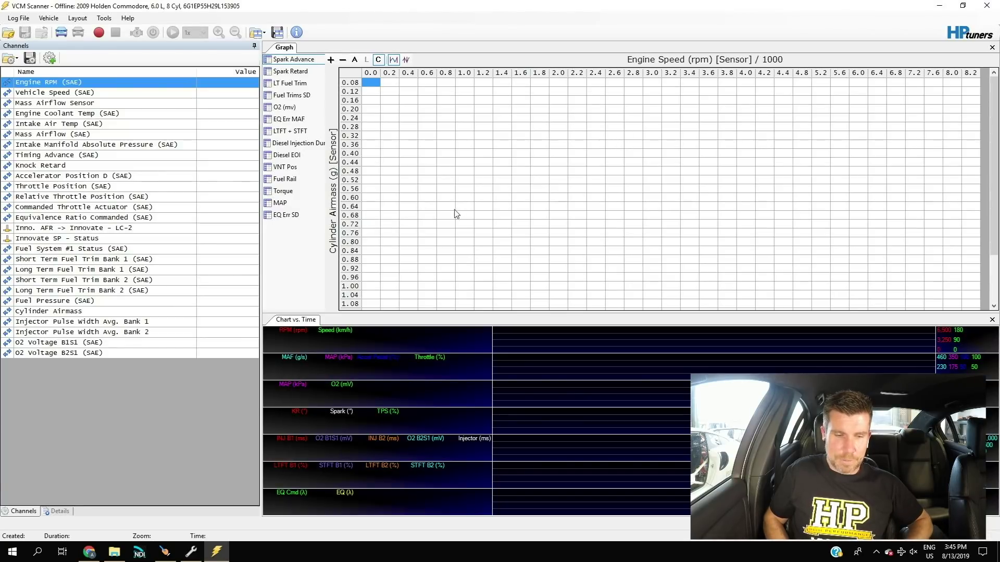
Open the graph layout editor and add a new table to the graph list
right_click(299, 242)
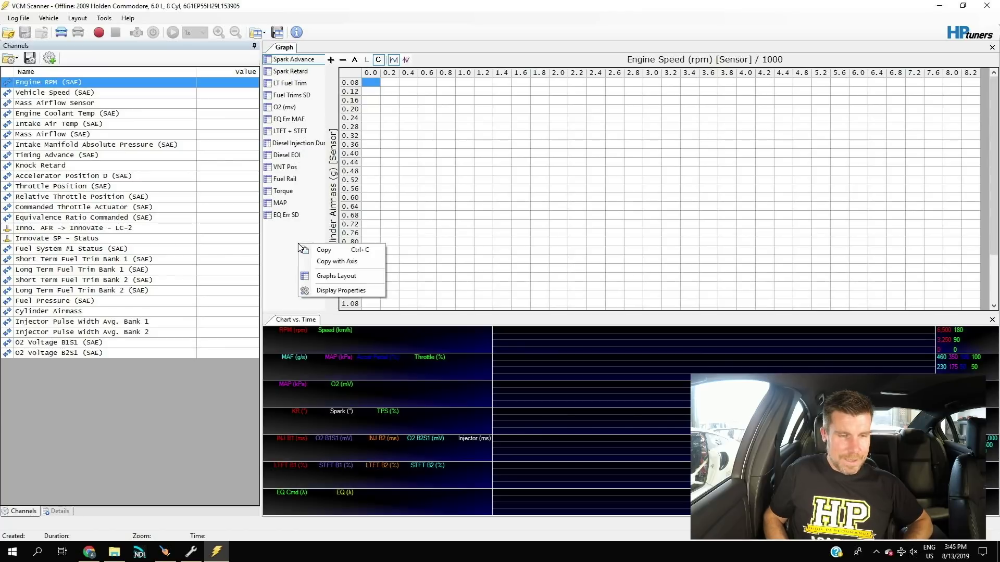
click(323, 275)
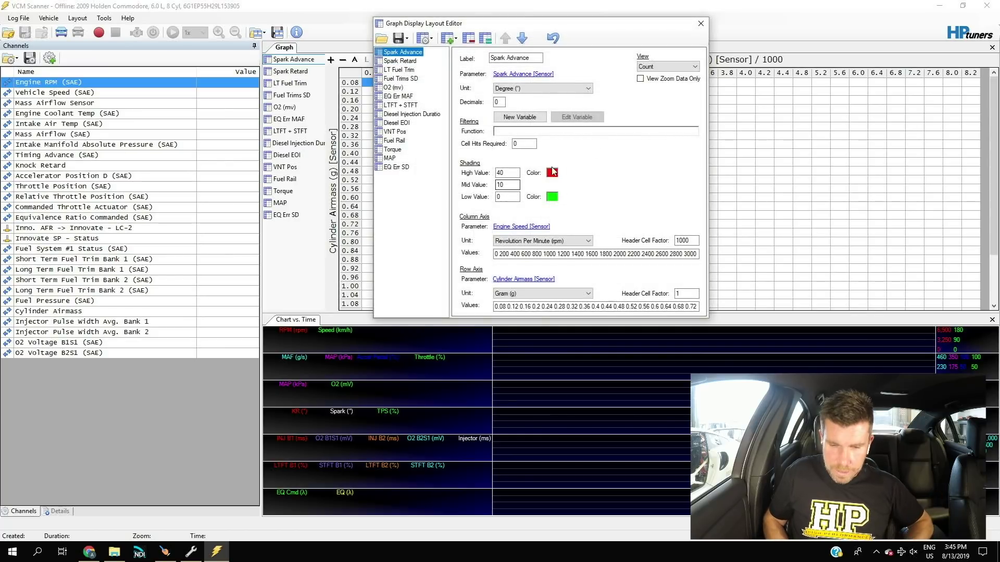
click(432, 183)
click(450, 41)
click(463, 50)
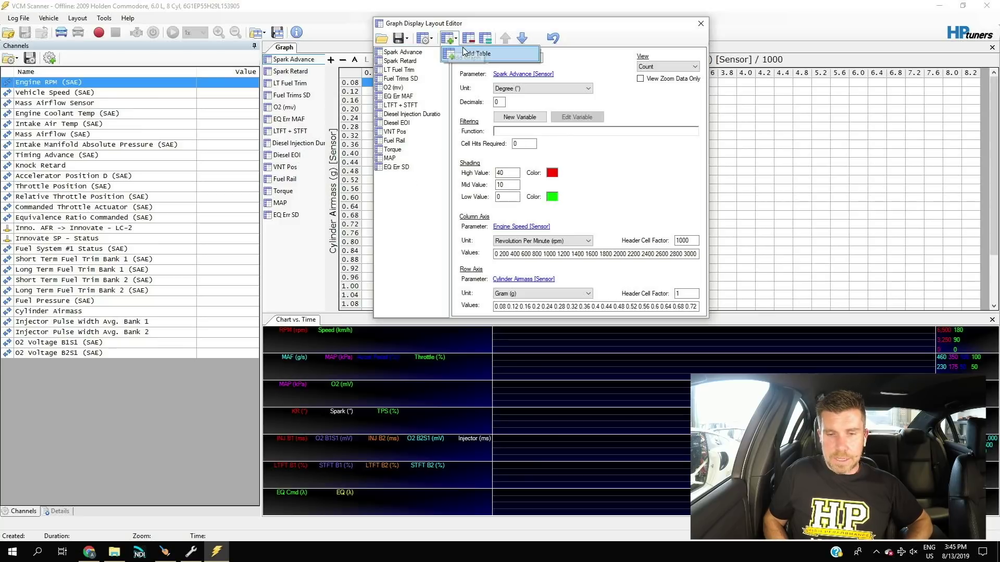
Search the parameters for "mass" and assign Mass Airflow [Sensor] as the new table's parameter
click(518, 75)
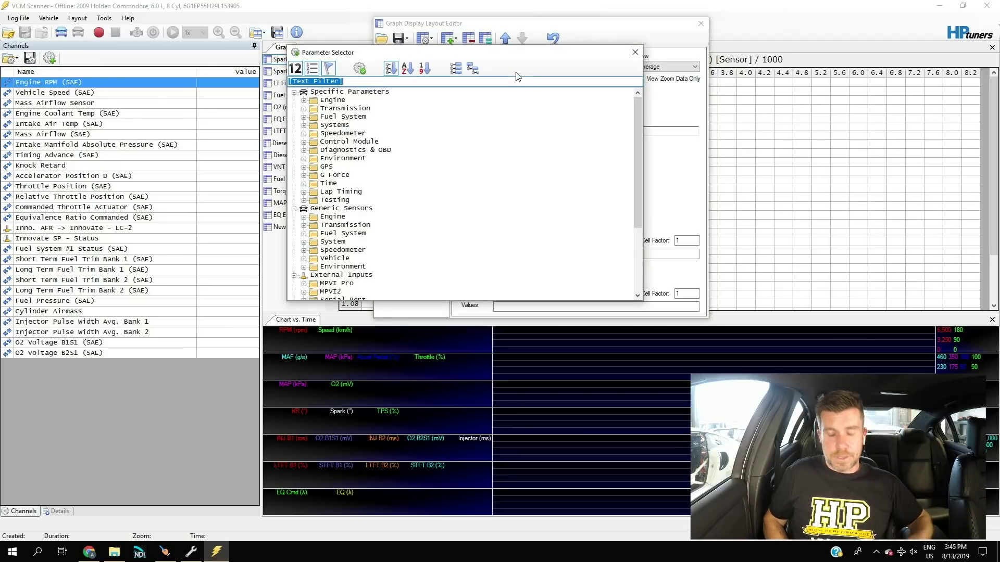
text(m)
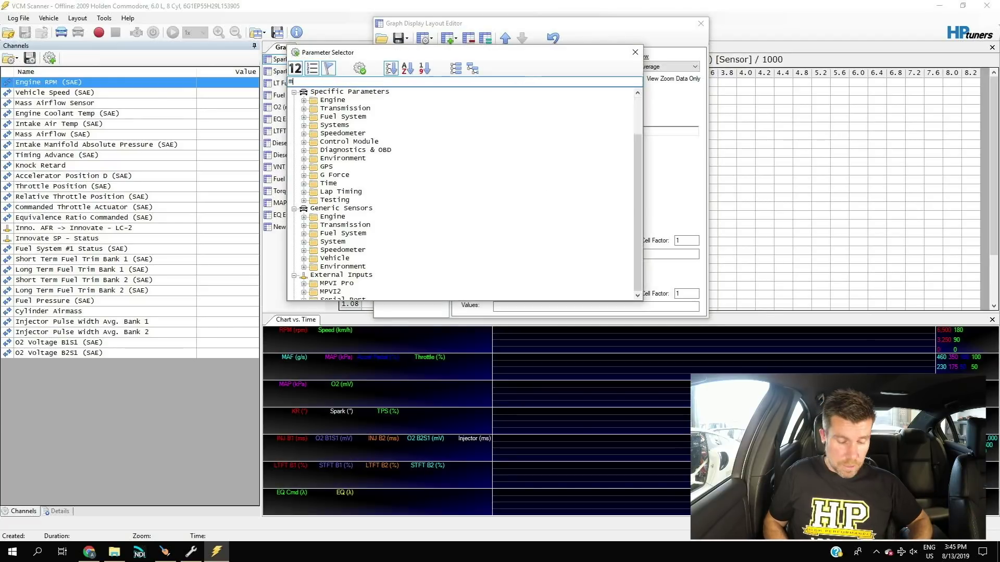
text(ass)
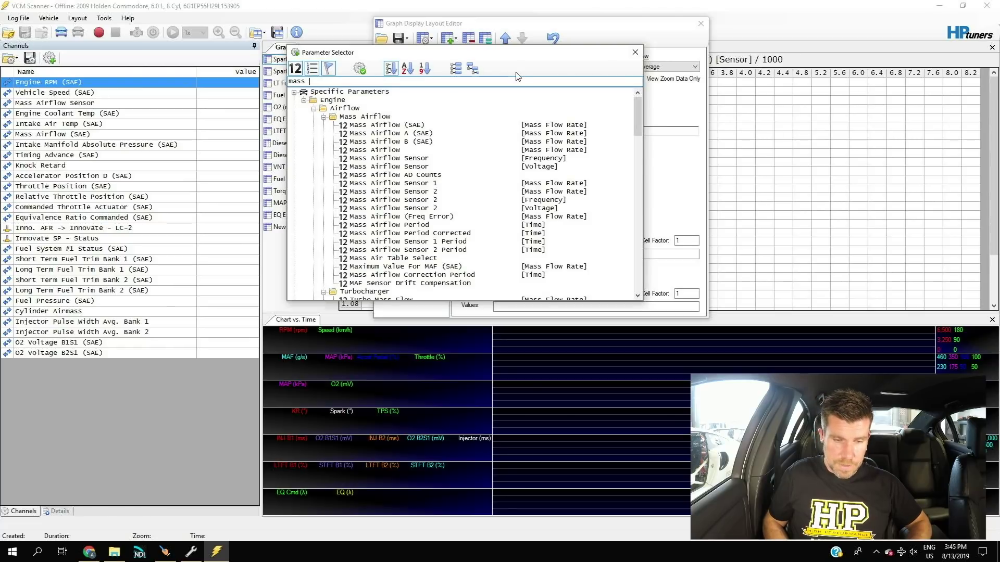
double_click(386, 134)
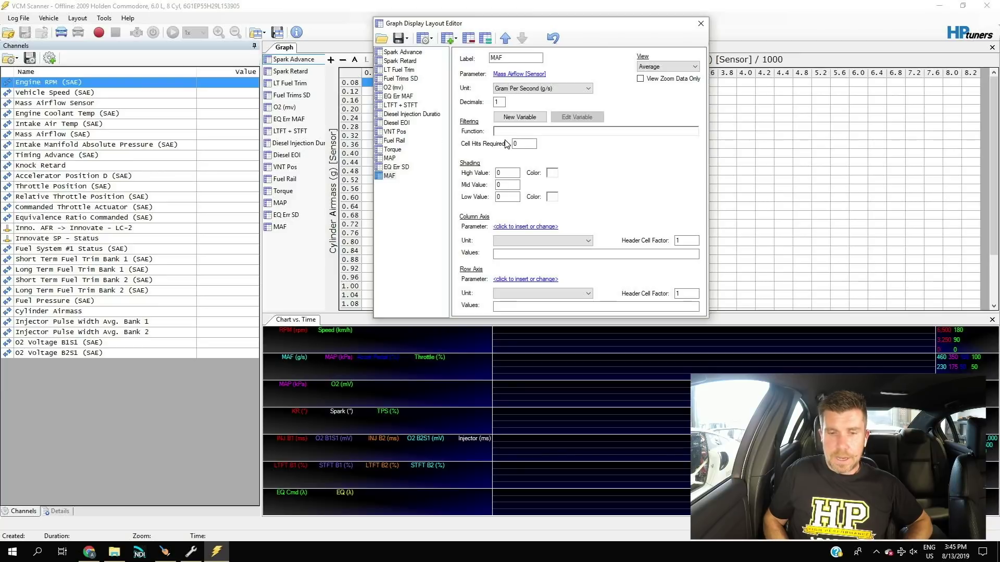
Set the column axis to the generic Engine Coolant Temp [Sensor] parameter, with values from -40 to 140 in 12-degree increments
click(541, 227)
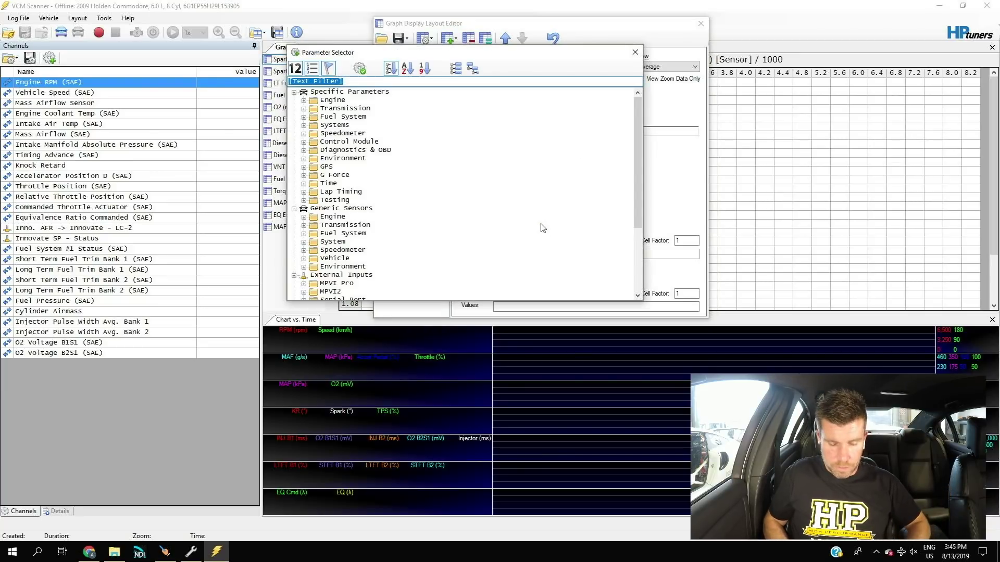
text(en)
text(gi)
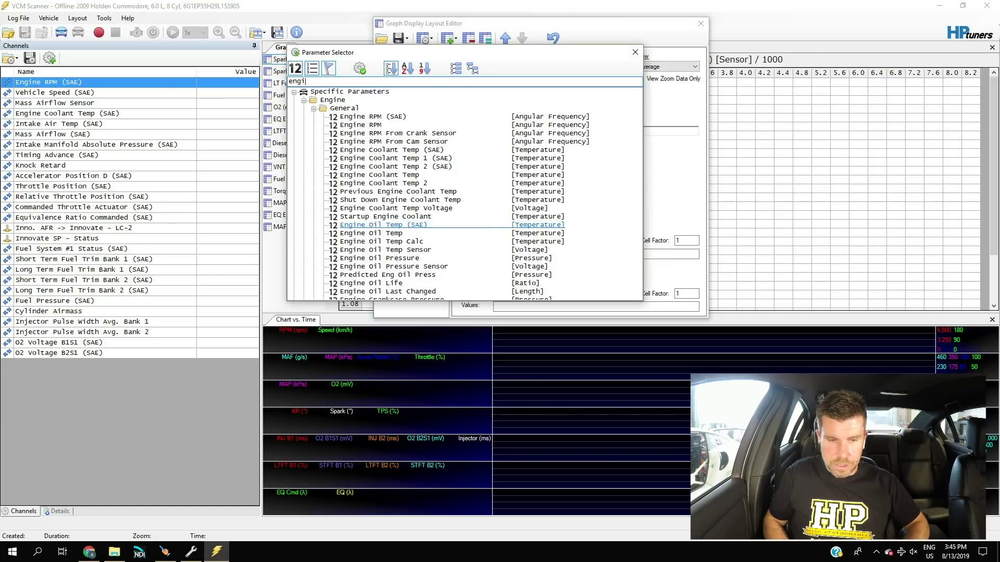
text(ne coo)
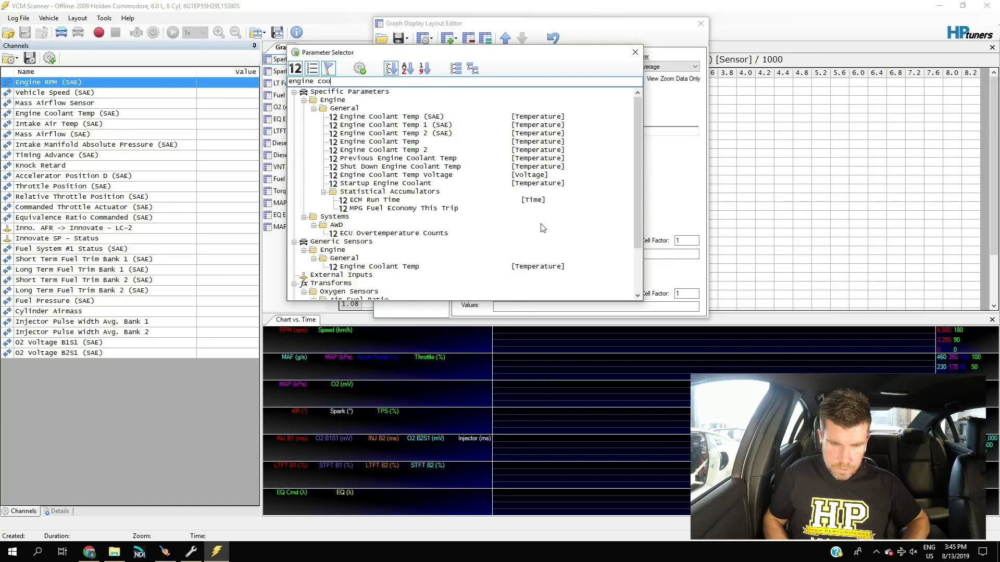
double_click(457, 118)
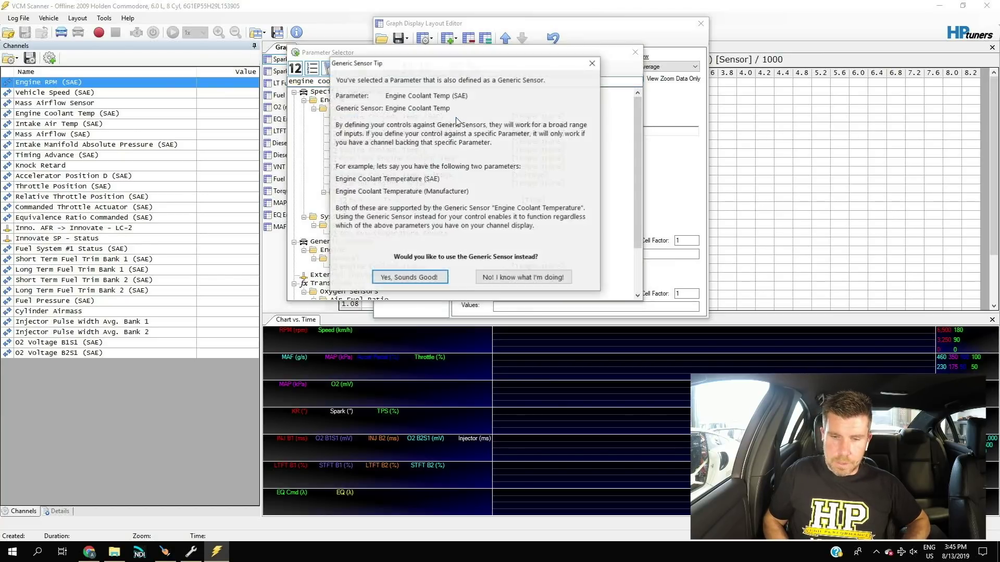
click(421, 281)
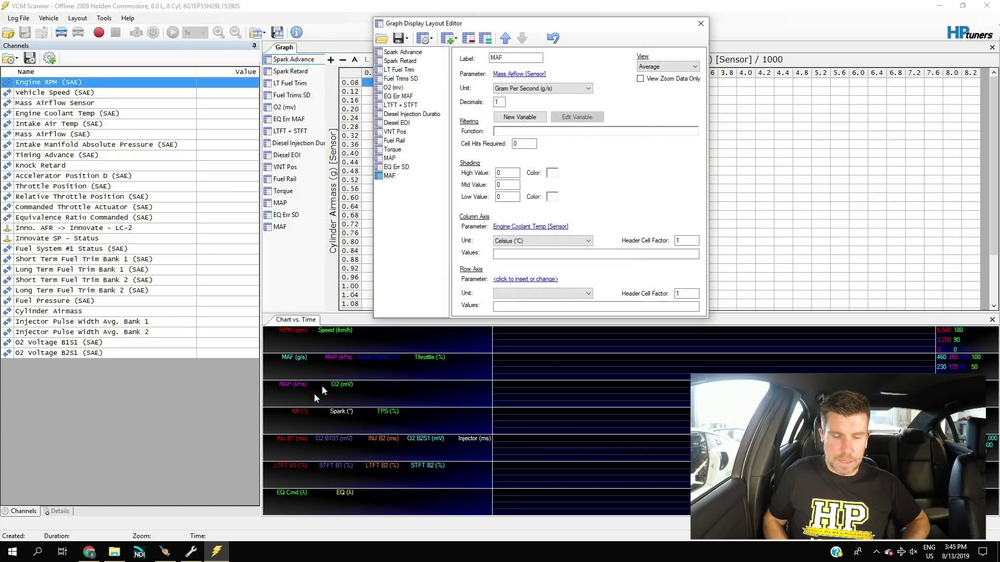
click(510, 255)
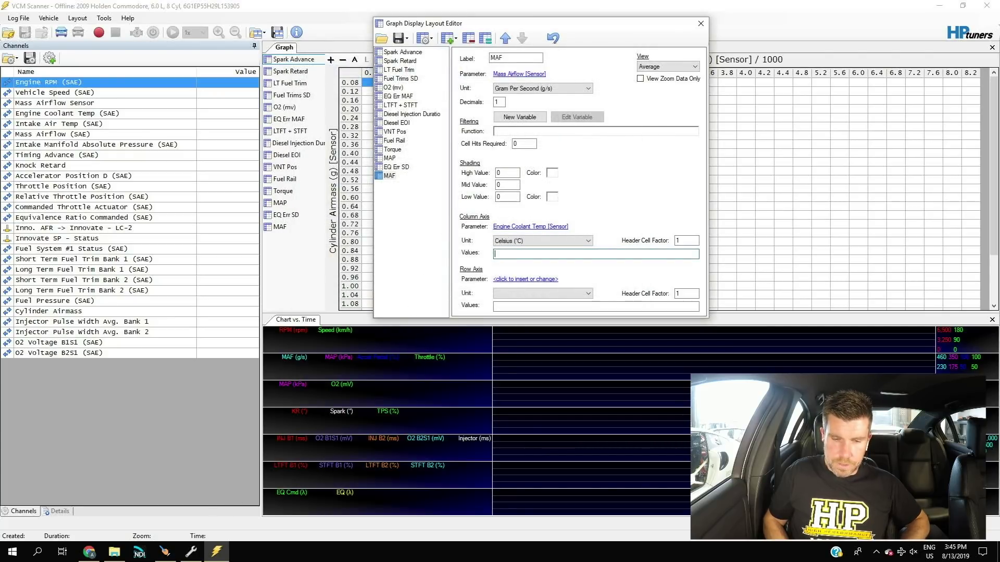
key(ctrl+v)
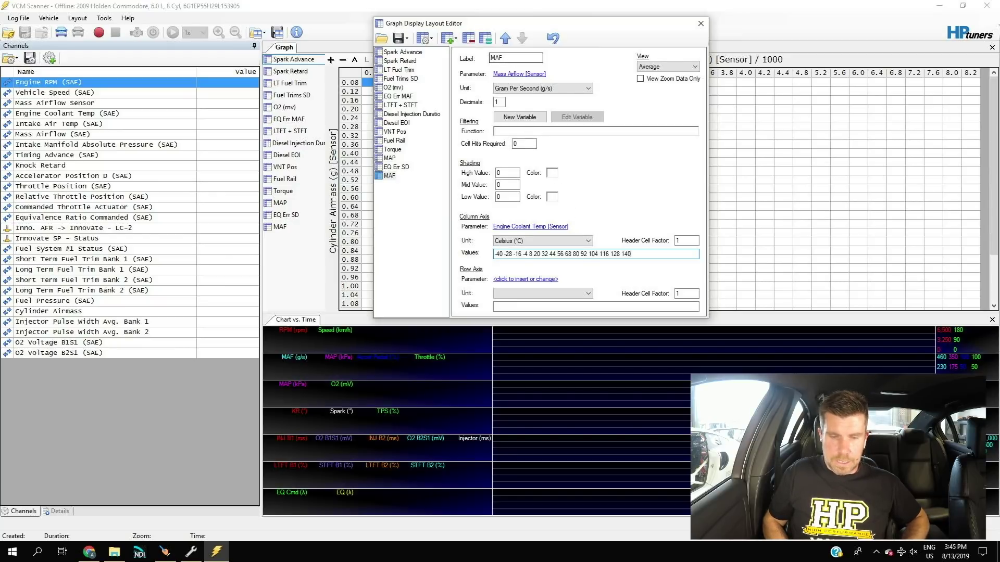
Rename the new table as Idle Airflow and close the graph layout editor
double_click(497, 58)
text(I)
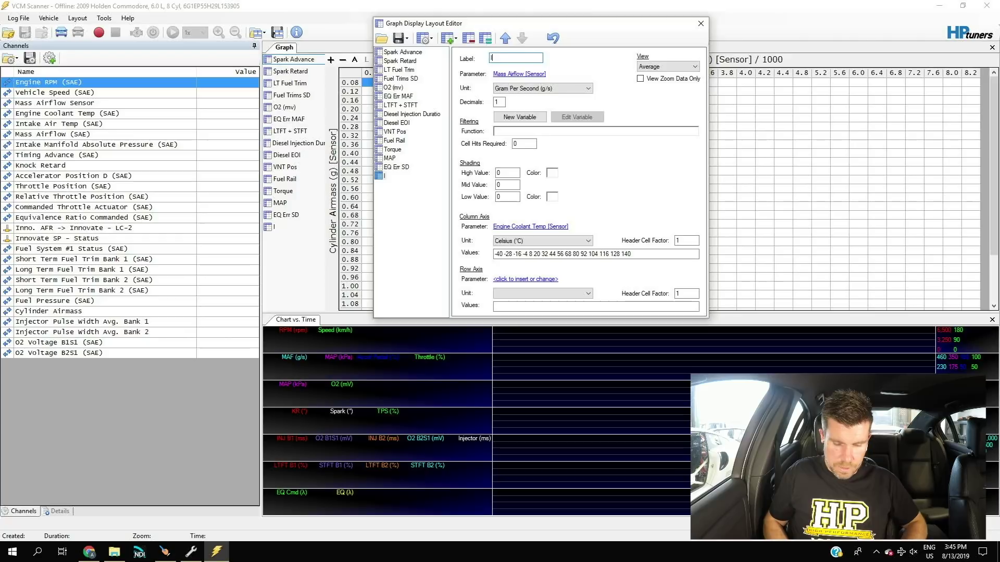
text(dle Airflow)
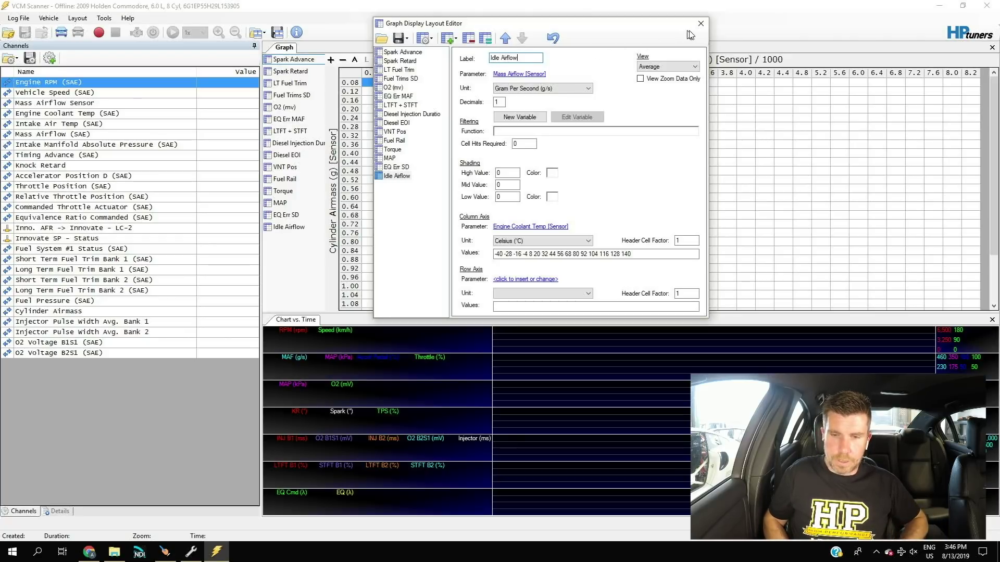
click(706, 26)
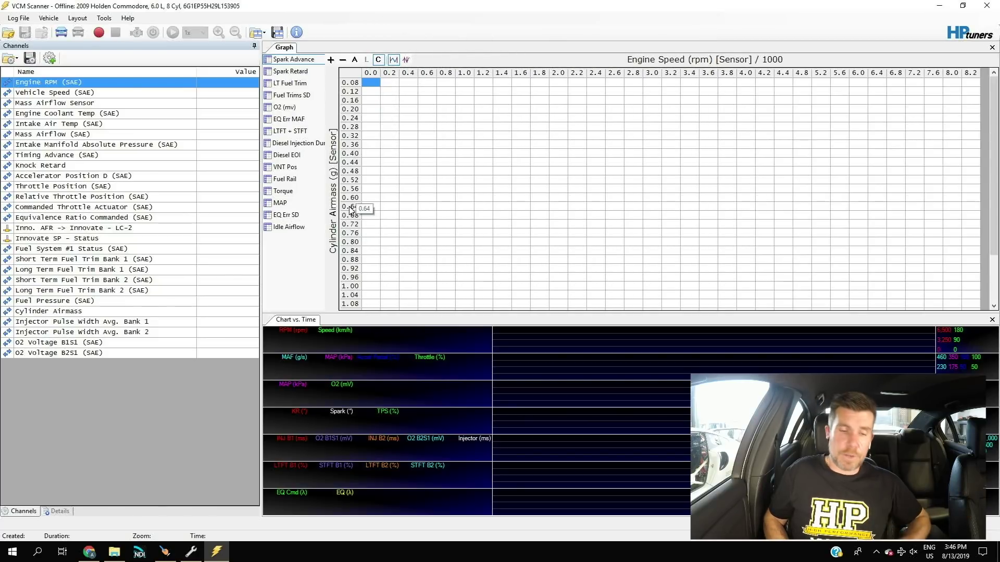
Display the Idle Airflow graph and start scanning the vehicle to log airflow against coolant temperature
click(298, 229)
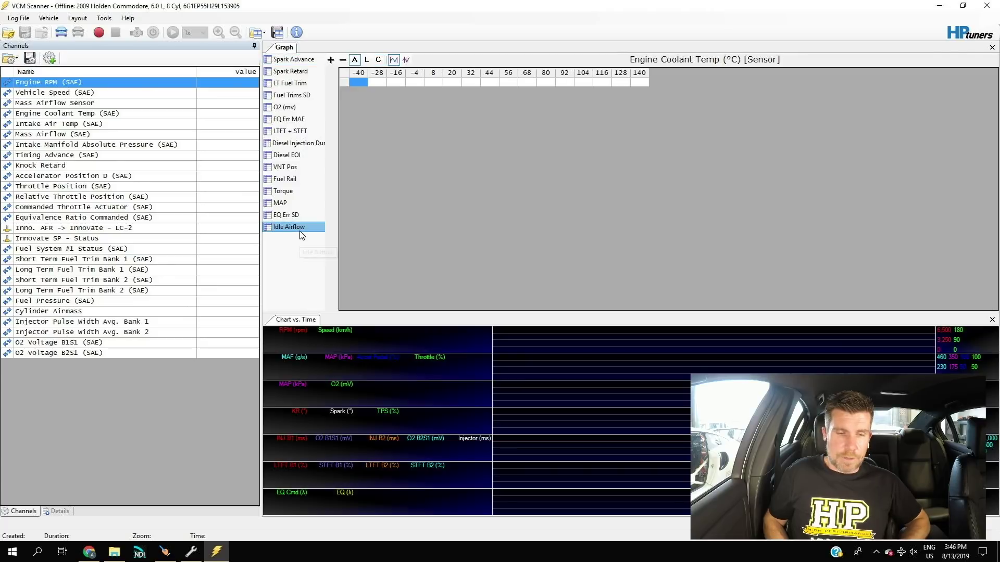
click(101, 32)
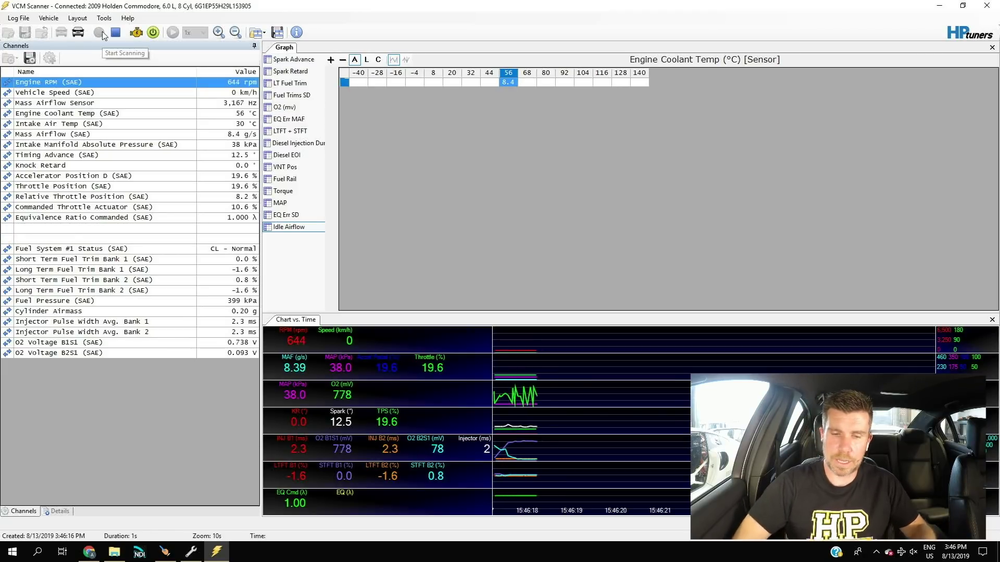
mouse_move(514, 61)
mouse_down()
mouse_move(481, 101)
mouse_move(508, 57)
mouse_up()
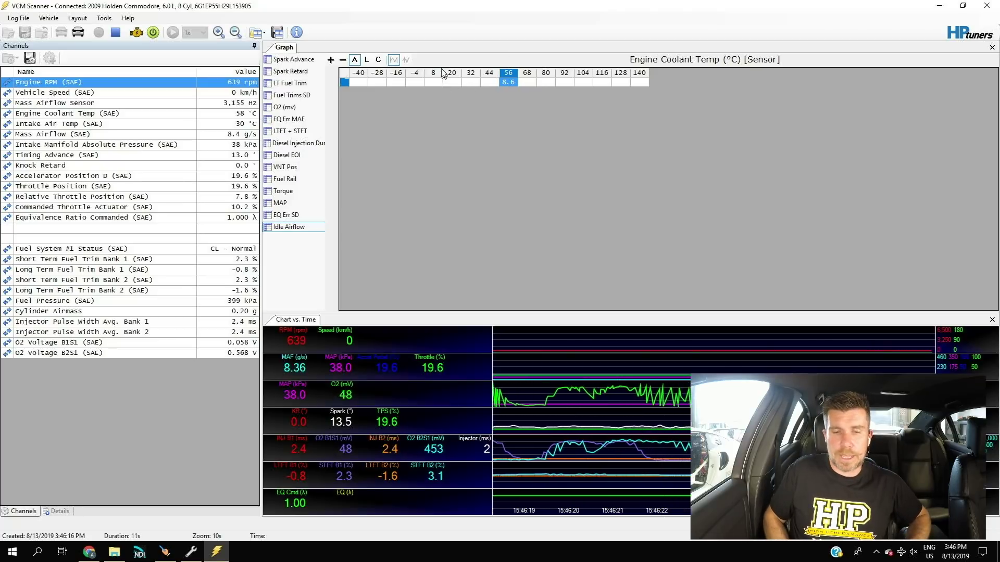
mouse_move(427, 48)
mouse_down()
mouse_move(416, 103)
mouse_move(426, 50)
mouse_up()
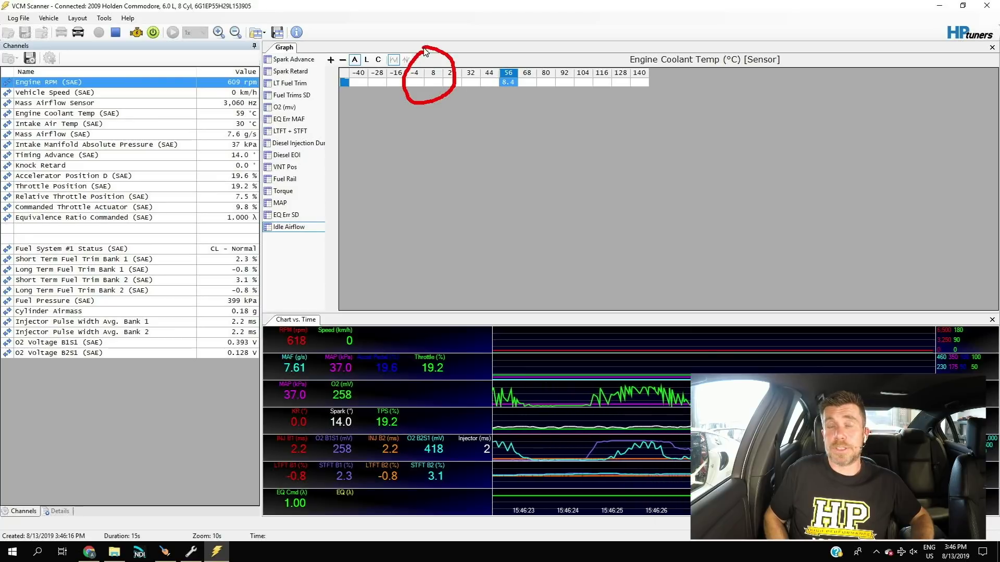
key(Escape)
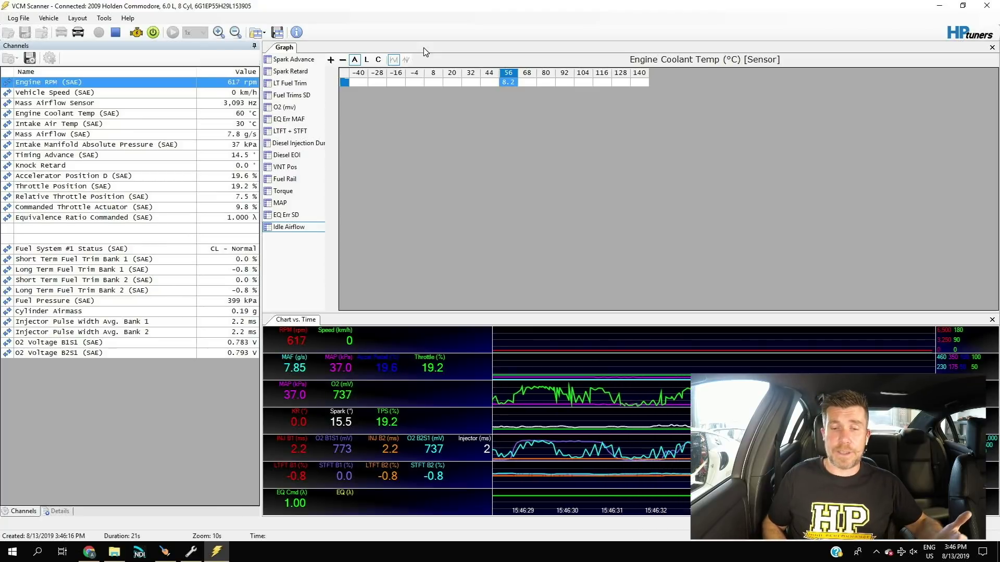
mouse_move(589, 75)
mouse_down()
mouse_move(556, 102)
mouse_move(595, 48)
mouse_up()
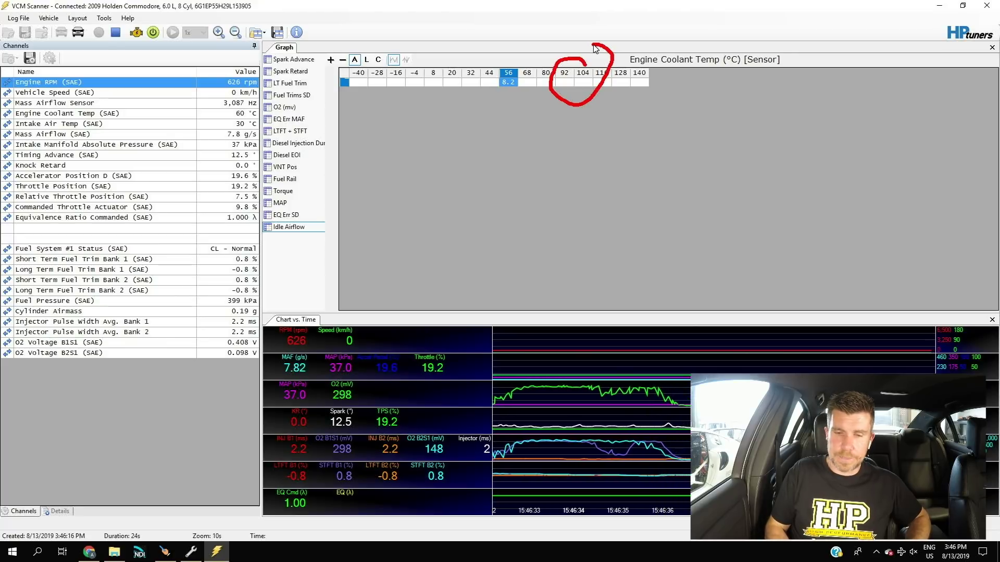
key(Escape)
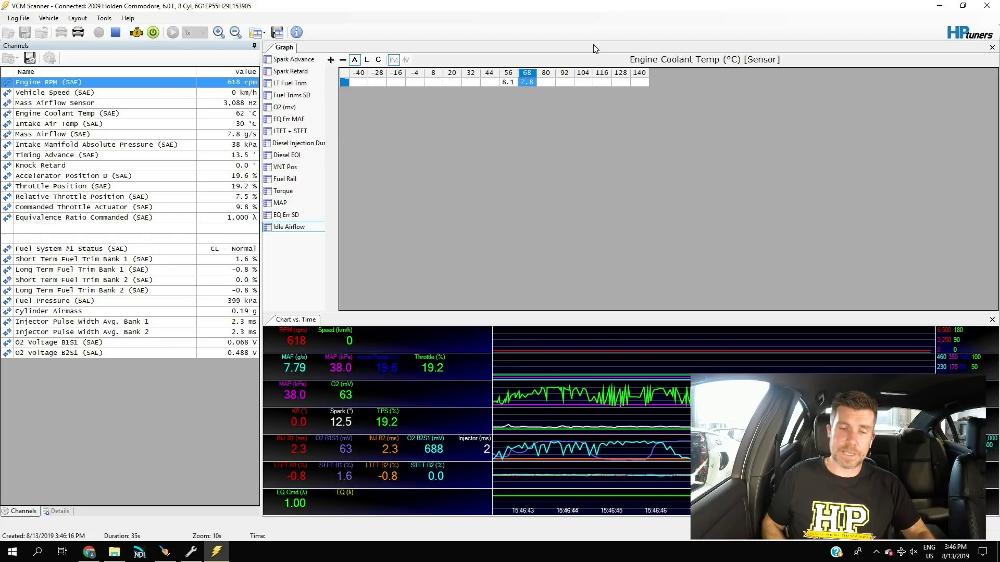
Switch to VCM Editor, examine the Idle Airflow vs. Coolant Temp table across its temperature range, and close the table
click(190, 553)
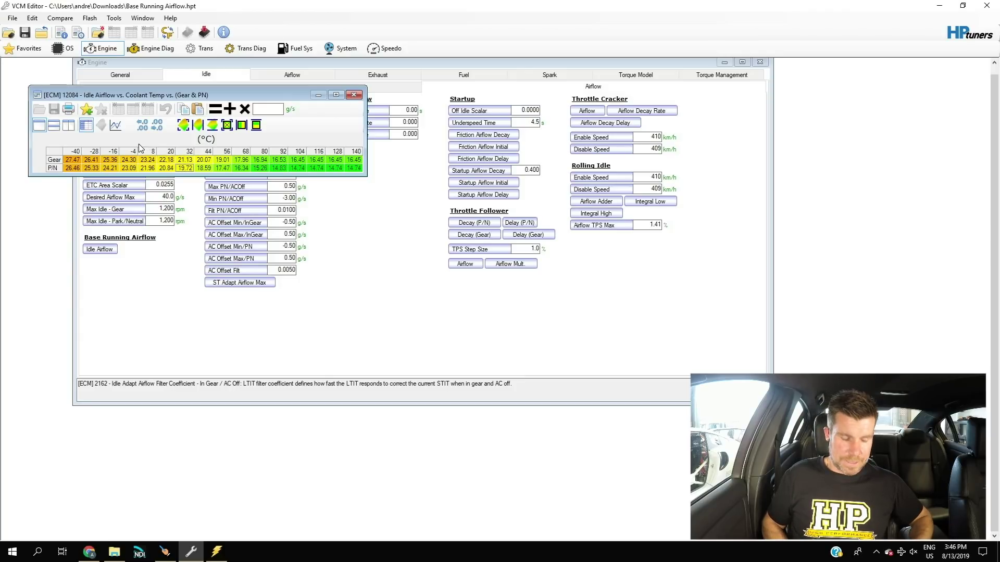
mouse_move(139, 143)
mouse_down()
mouse_move(139, 160)
mouse_move(164, 172)
mouse_move(236, 176)
mouse_move(312, 161)
mouse_move(268, 140)
mouse_move(148, 144)
mouse_up()
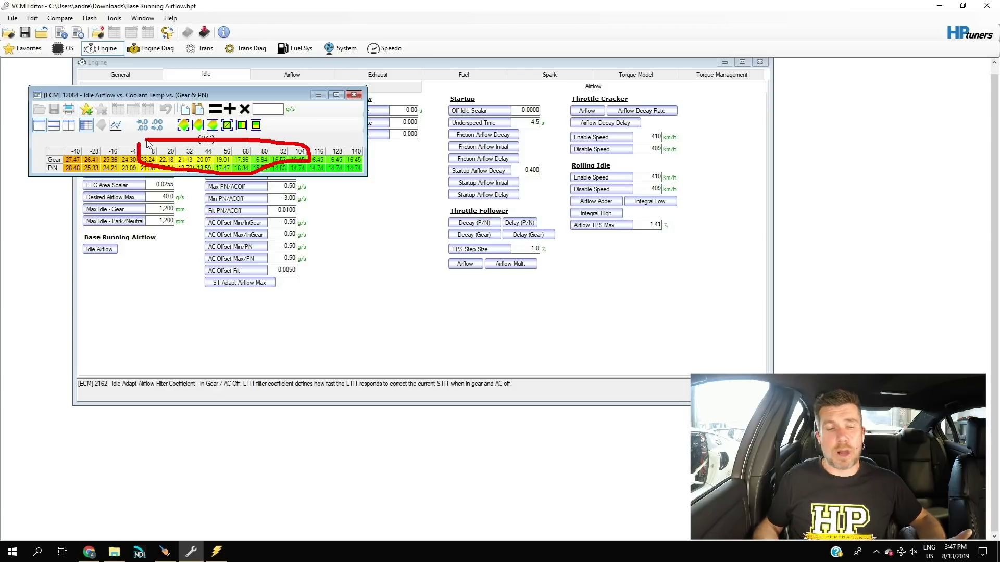
key(Escape)
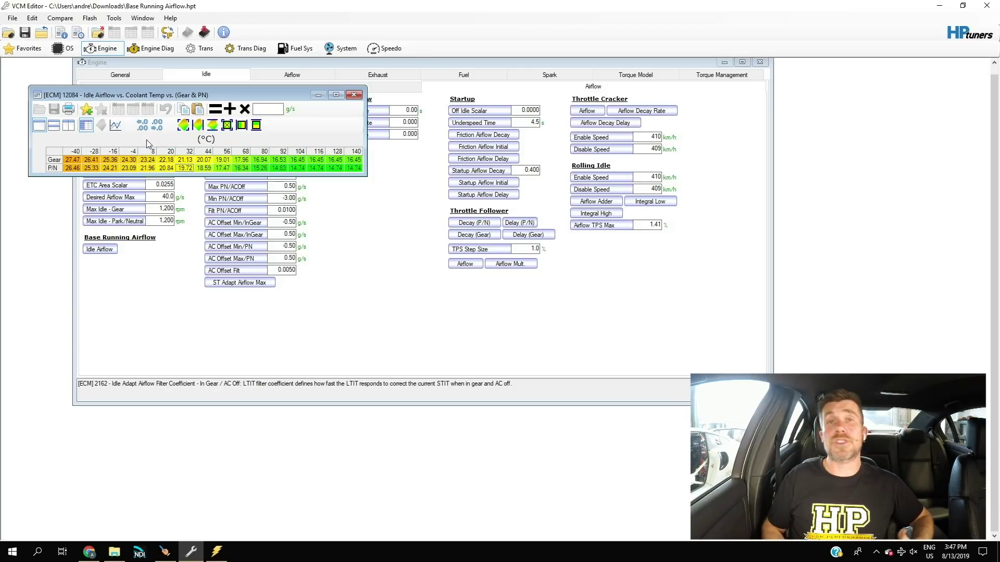
mouse_move(142, 139)
mouse_down()
mouse_move(65, 145)
mouse_move(124, 174)
mouse_move(133, 144)
mouse_up()
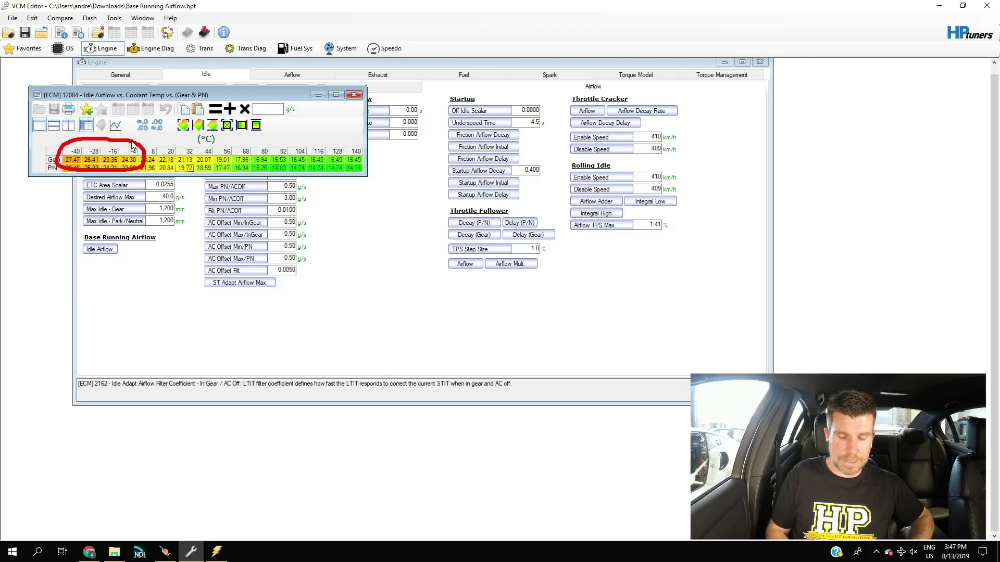
key(Escape)
mouse_move(382, 155)
mouse_down()
mouse_move(313, 147)
mouse_move(347, 181)
mouse_move(375, 166)
mouse_move(374, 151)
mouse_up()
key(Escape)
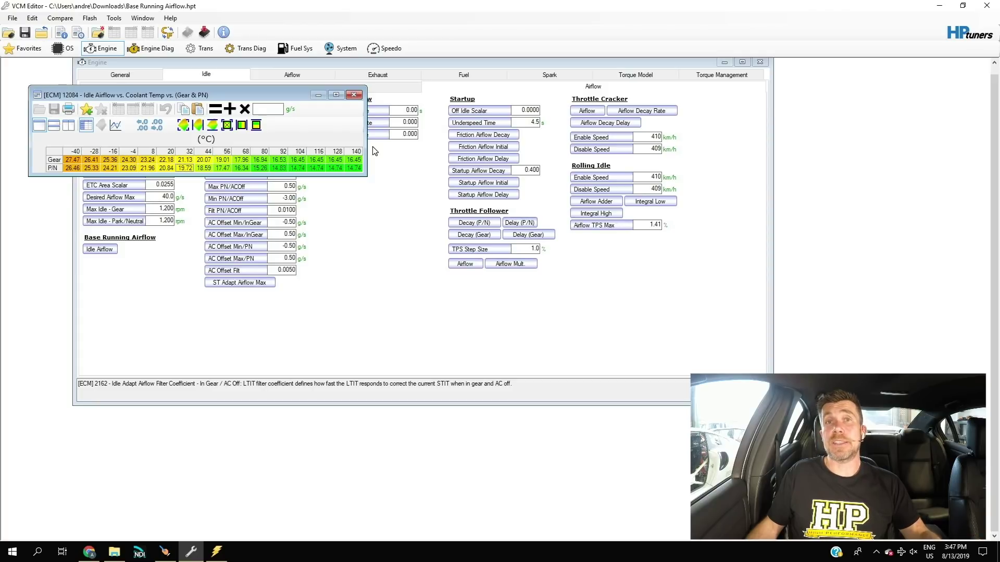
mouse_move(281, 144)
mouse_down()
mouse_move(183, 141)
mouse_move(54, 155)
mouse_move(185, 207)
mouse_move(400, 173)
mouse_move(293, 136)
mouse_up()
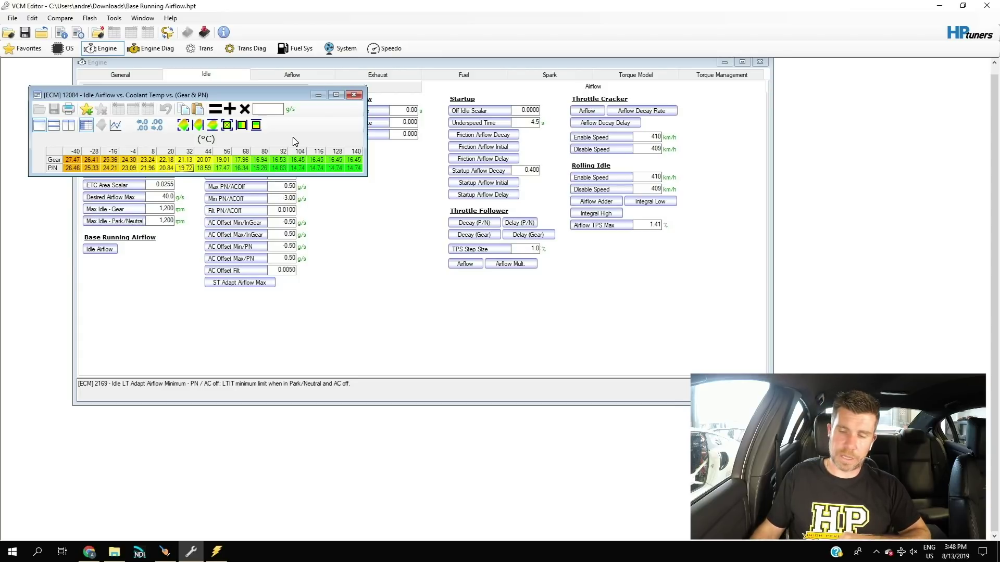
click(354, 96)
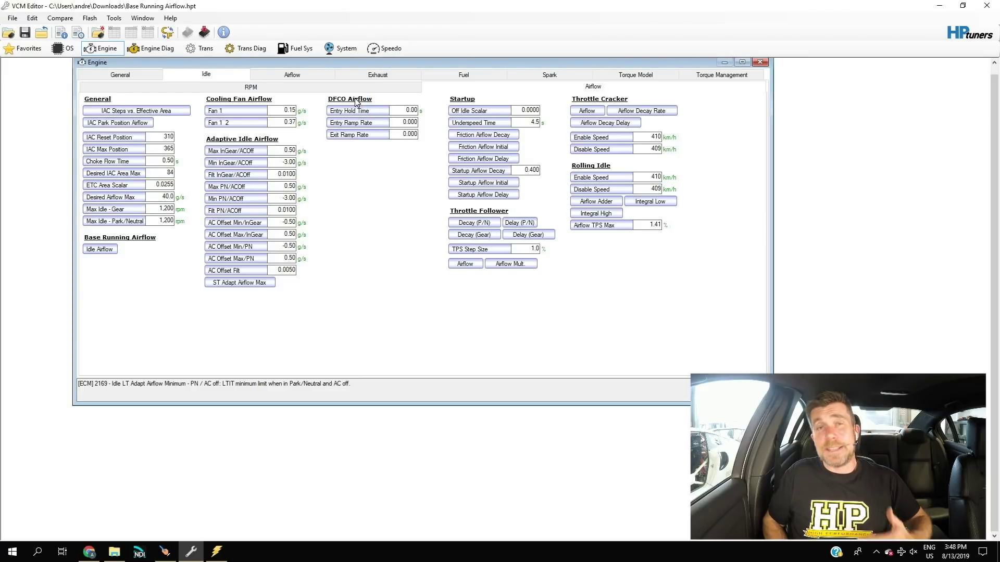
Show the engine's spark advance settings and open the tune file EZB902 VE SS Commodore Stage 1.hpt
click(544, 76)
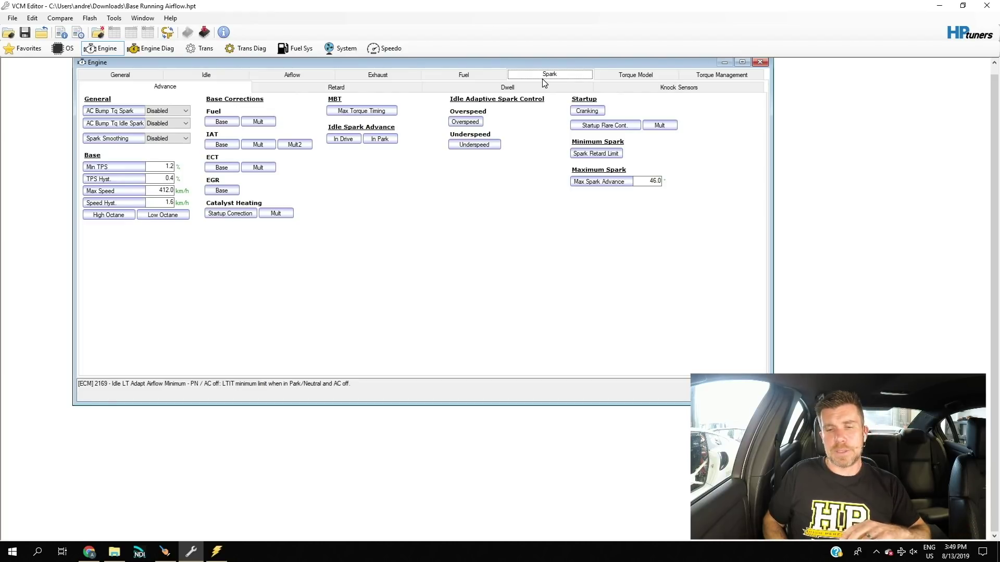
click(8, 32)
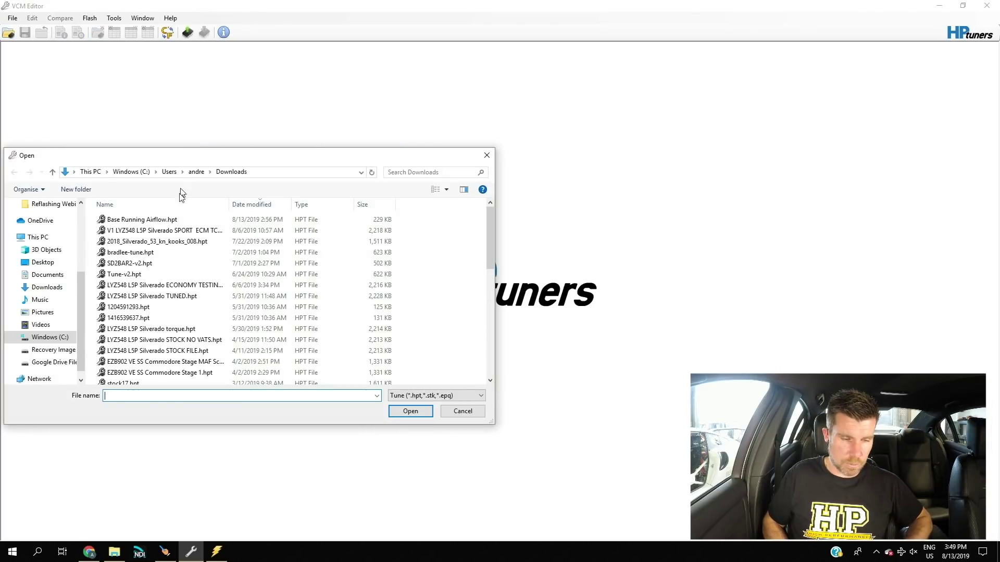
double_click(181, 372)
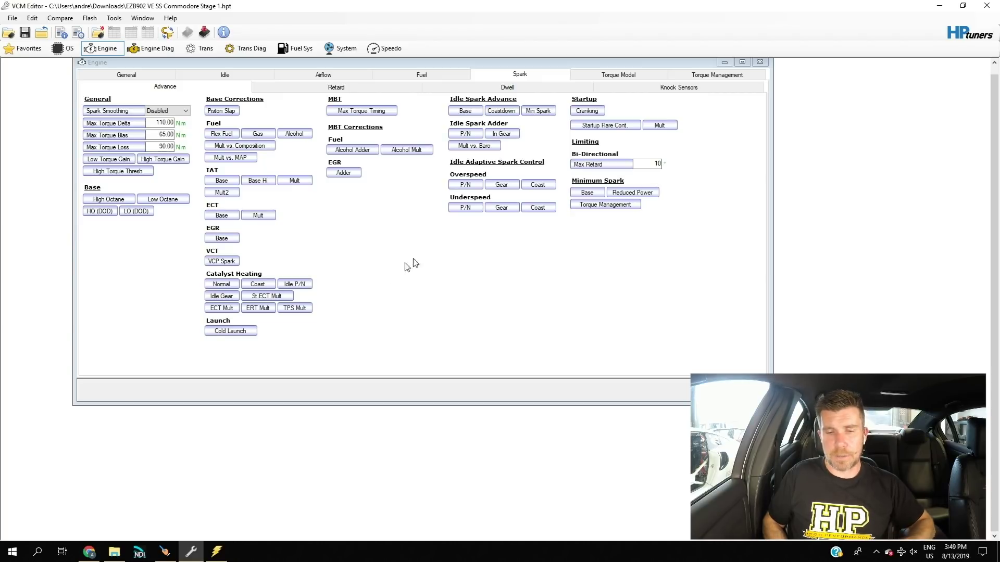
View the Park/Neutral overspeed table of the idle adaptive spark control and close it
click(473, 187)
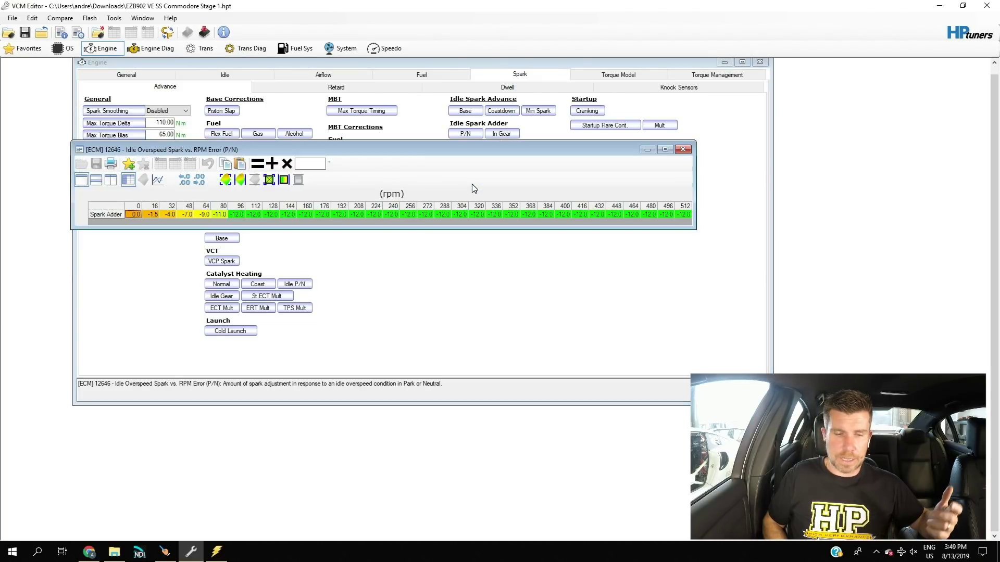
drag(487, 150, 534, 58)
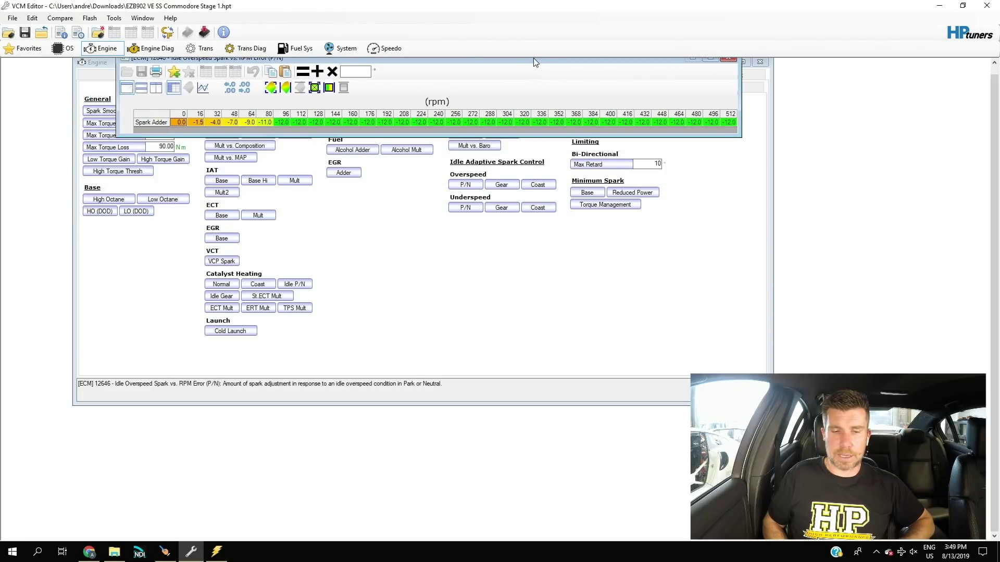
click(726, 58)
mouse_move(579, 65)
mouse_down()
mouse_move(513, 50)
mouse_move(486, 93)
mouse_move(581, 81)
mouse_up()
key(Escape)
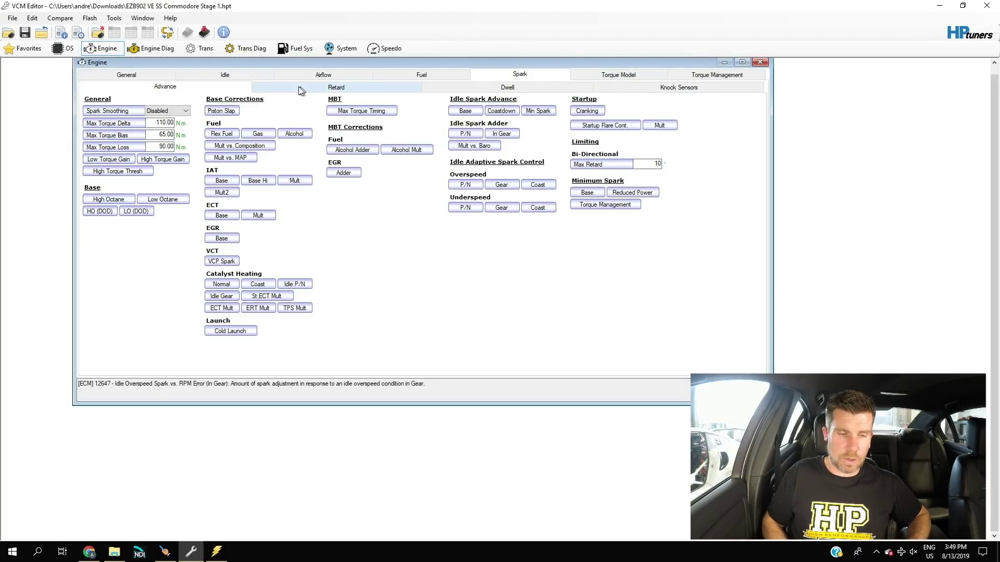
mouse_move(251, 77)
mouse_down()
mouse_move(125, 73)
mouse_move(78, 104)
mouse_move(258, 110)
mouse_move(240, 68)
mouse_up()
key(Escape)
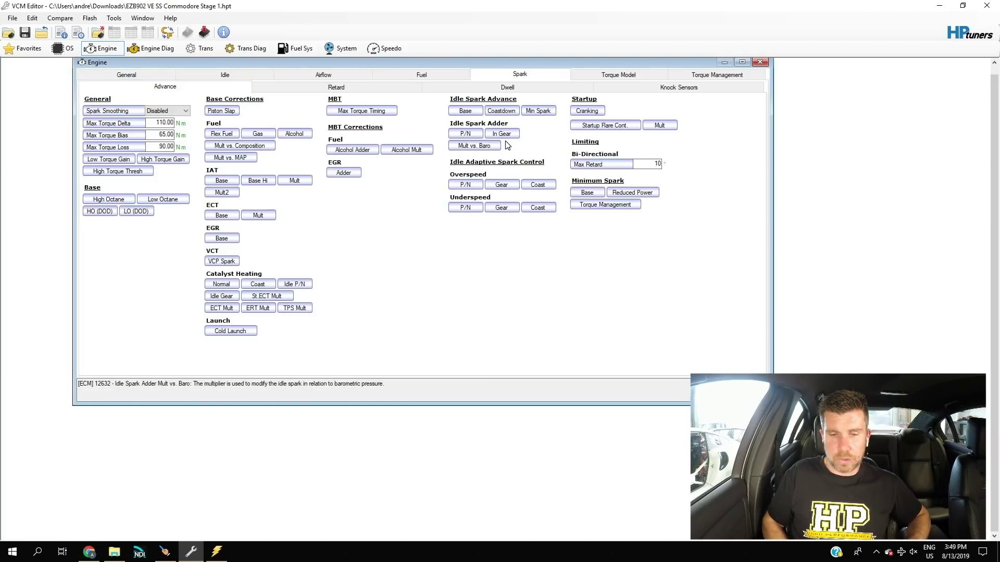
mouse_move(558, 158)
mouse_down()
mouse_move(467, 151)
mouse_move(434, 214)
mouse_move(562, 216)
mouse_move(542, 143)
mouse_up()
key(Escape)
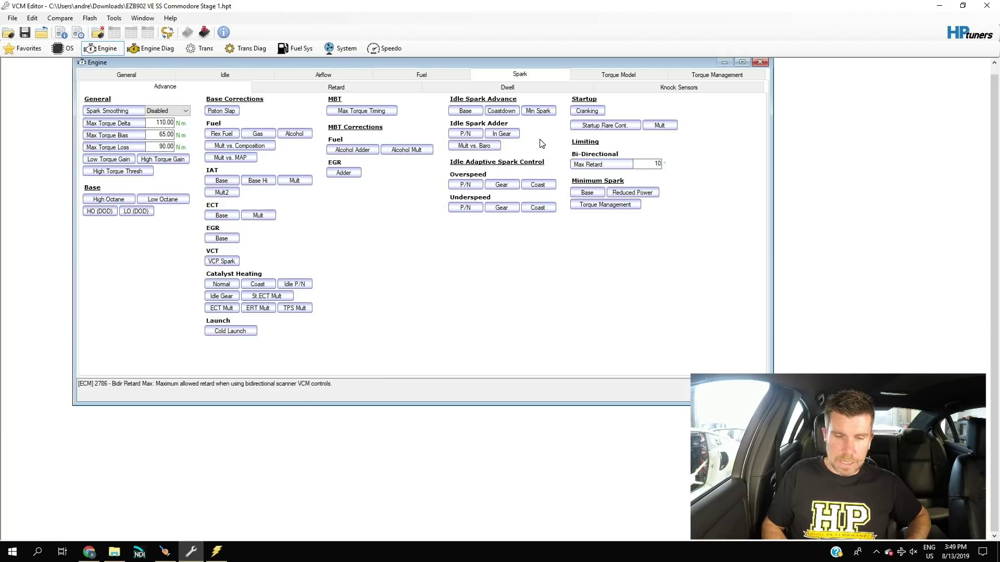
Reopen the Idle Overspeed Spark vs. RPM Error (P/N) table, move its window fully into view, and examine the rpm axis
click(473, 187)
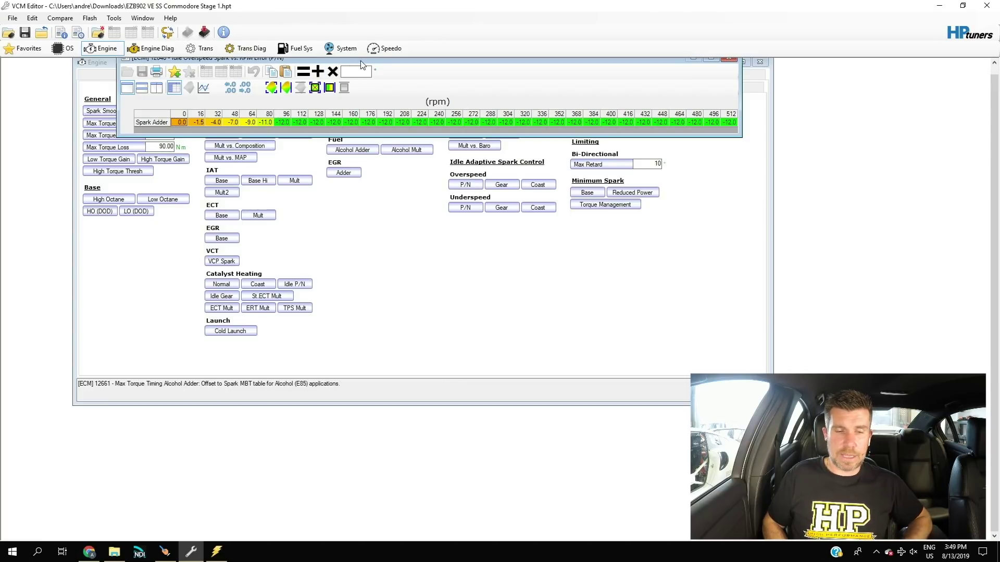
drag(360, 61, 364, 84)
mouse_move(459, 117)
mouse_down()
mouse_move(434, 143)
mouse_move(471, 111)
mouse_move(456, 113)
mouse_up()
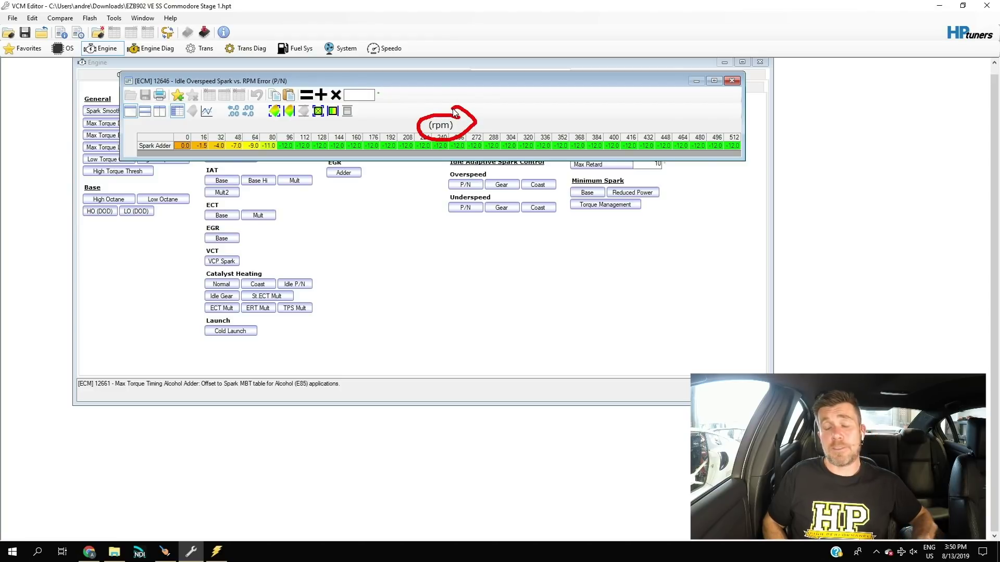
key(Escape)
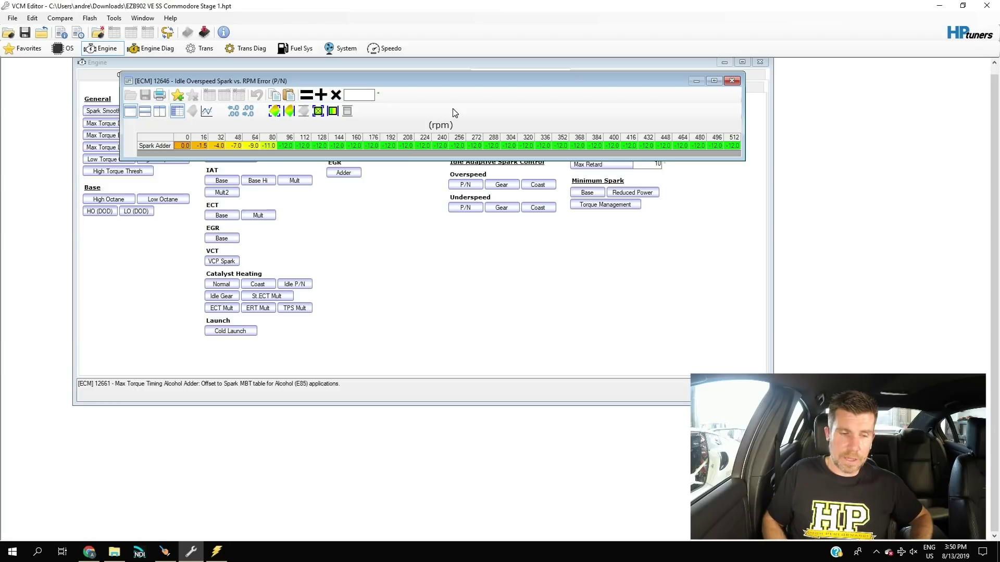
Examine the Spark Adder values in the Park/Neutral overspeed table, from zero rpm error towards increasing rpm error
mouse_move(192, 137)
mouse_down()
mouse_move(163, 140)
mouse_move(202, 159)
mouse_move(198, 123)
mouse_up()
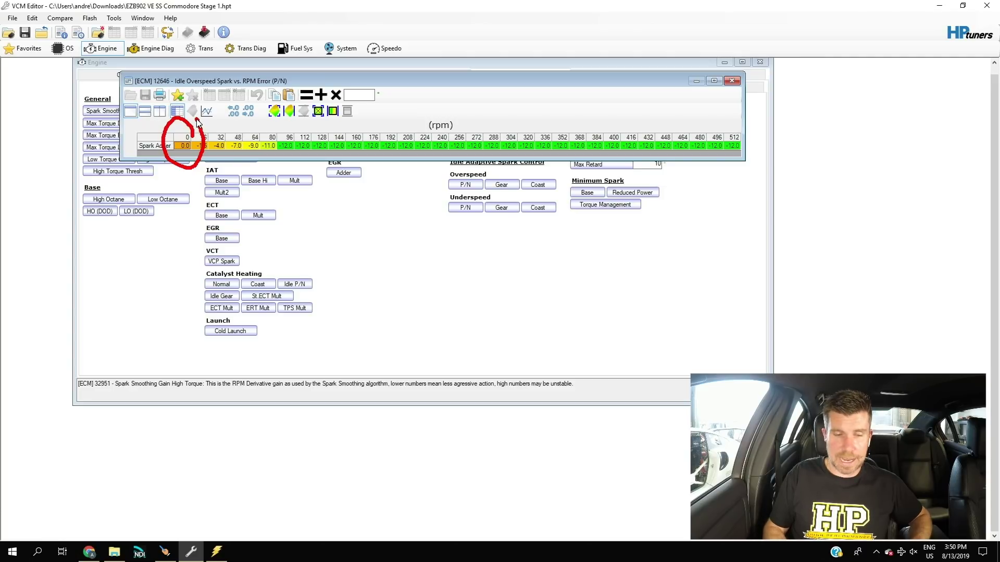
key(Escape)
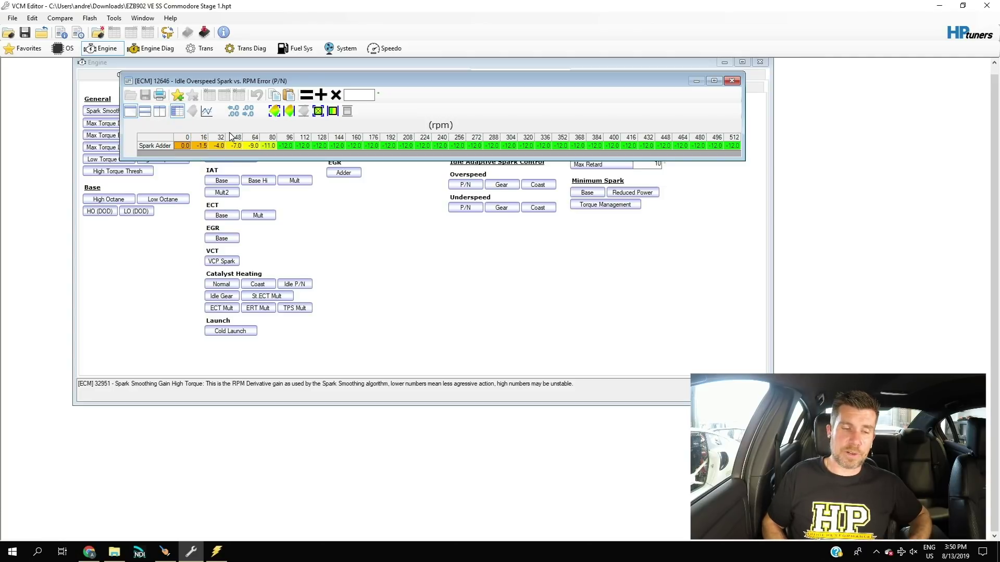
drag(184, 128, 304, 130)
key(alt+shift)
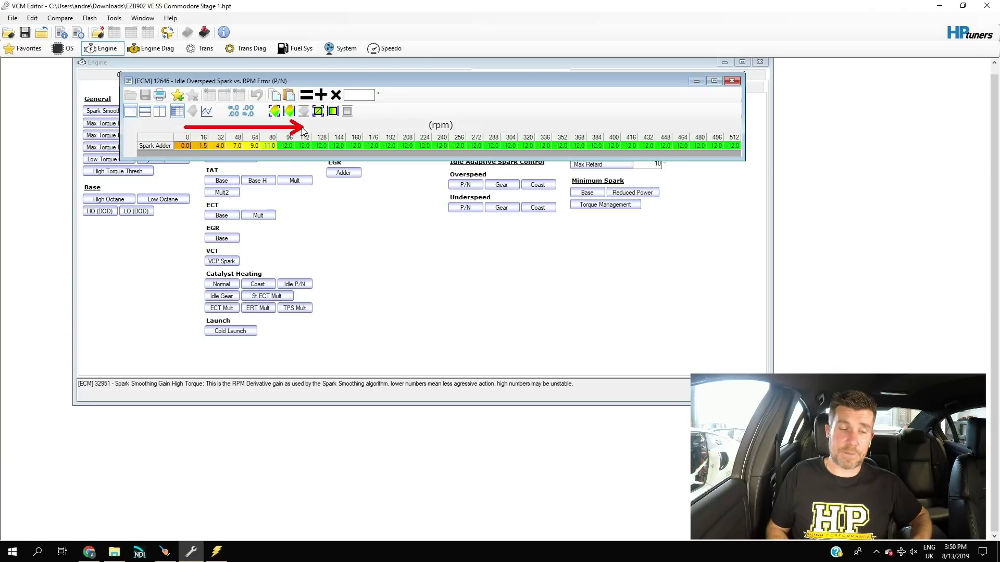
key(Escape)
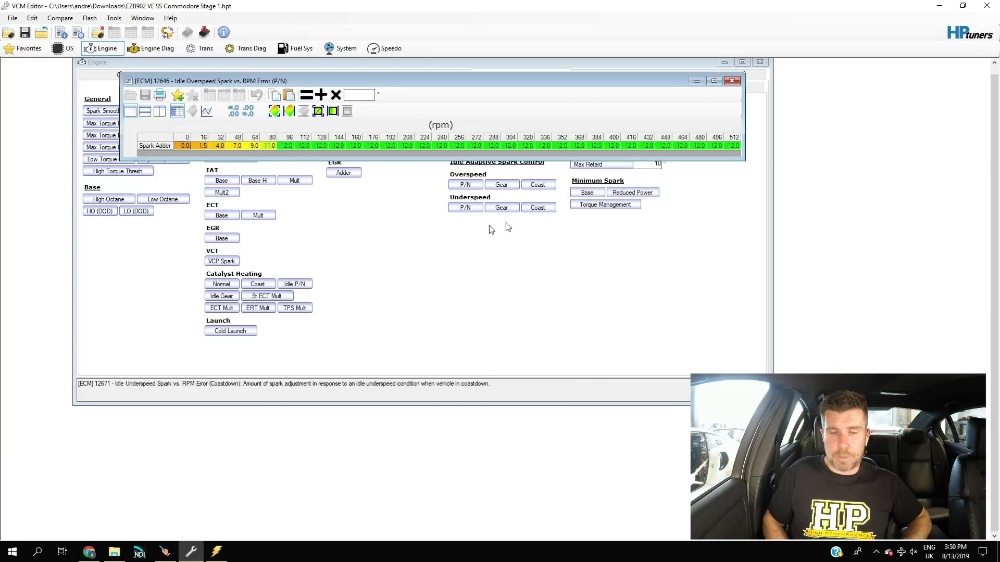
Open the Idle Underspeed Spark vs. RPM Error (P/N) table and examine its Spark Adder values as rpm error increases
click(467, 211)
drag(417, 148, 544, 163)
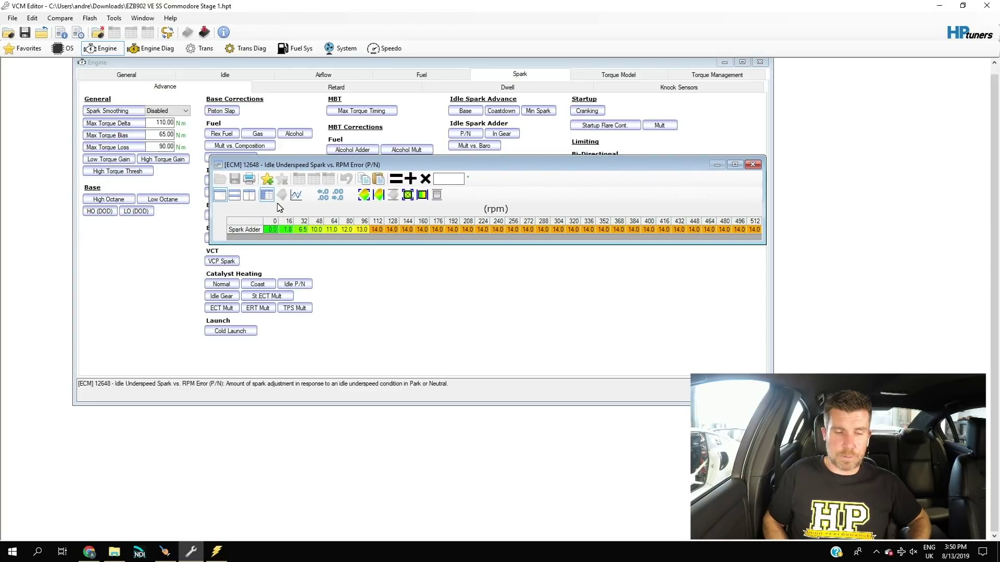
drag(277, 208, 408, 209)
key(alt+shift)
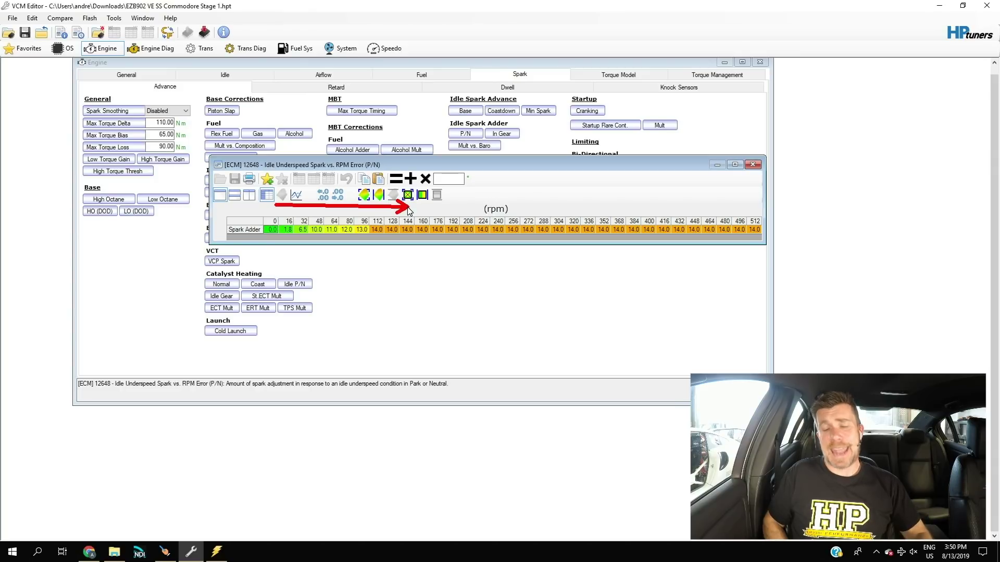
key(Escape)
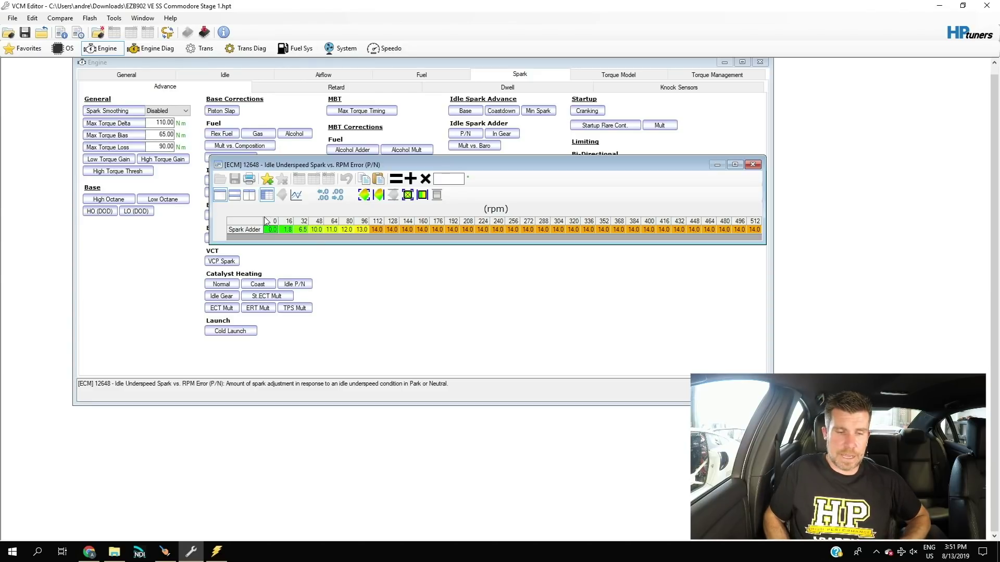
Multiply the entire Spark Adder row of the Park/Neutral underspeed table by 0.5 and close the table
click(256, 227)
click(435, 179)
text(0.5)
click(426, 179)
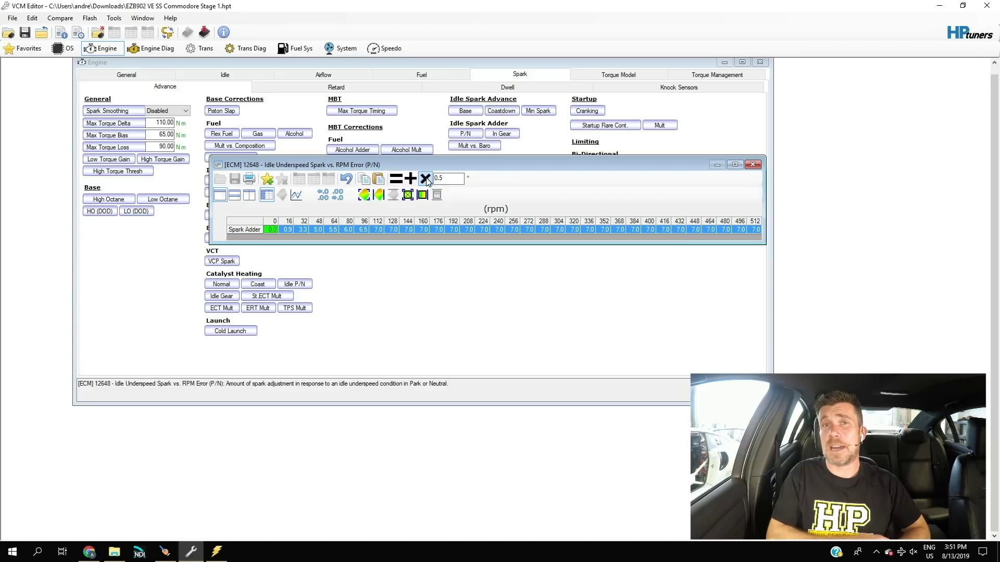
click(752, 164)
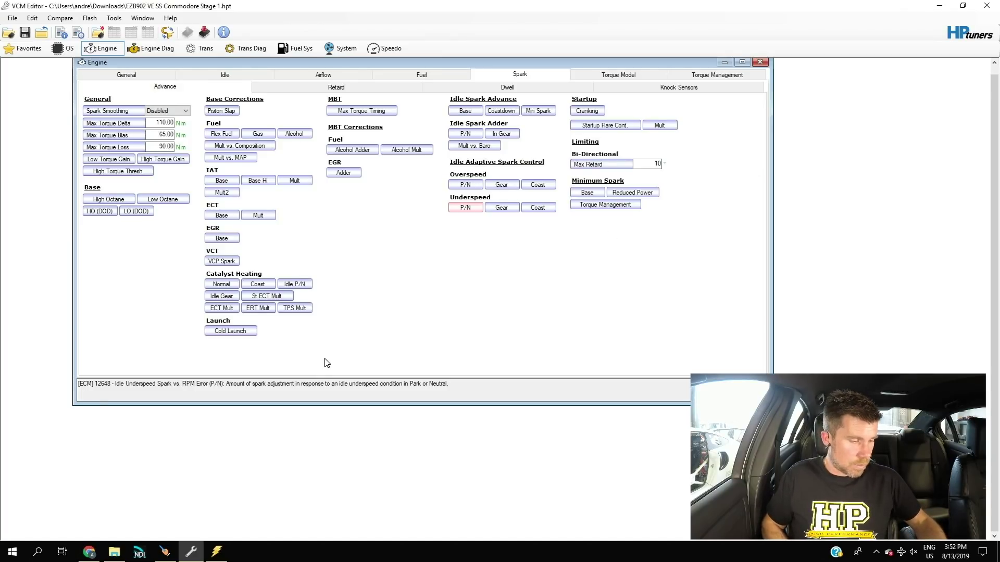
Switch to Google Chrome
click(91, 553)
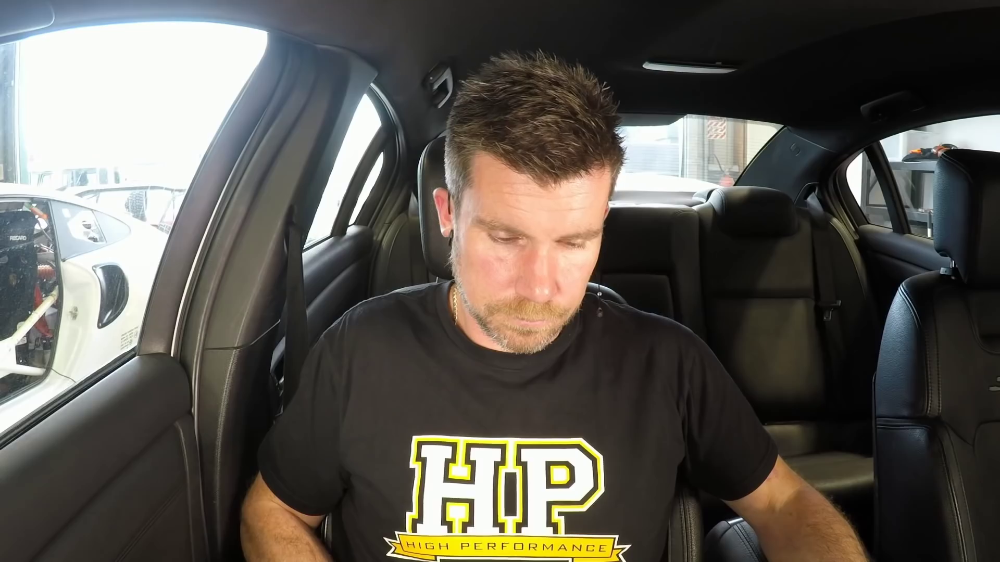